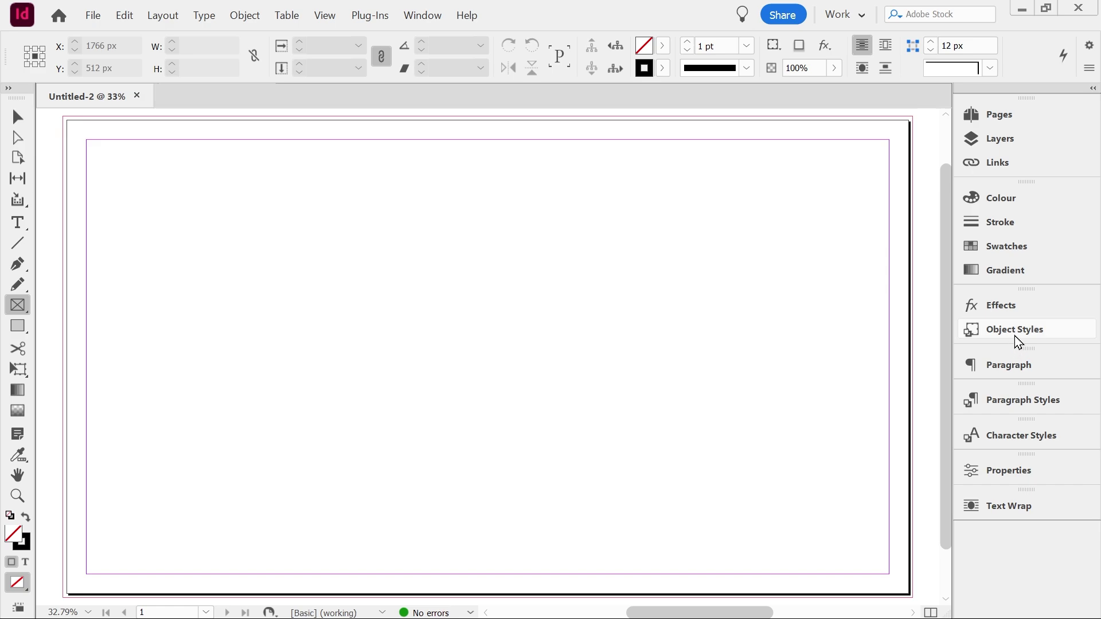
Draw a rectangle frame on the left side of the blank page
click(17, 306)
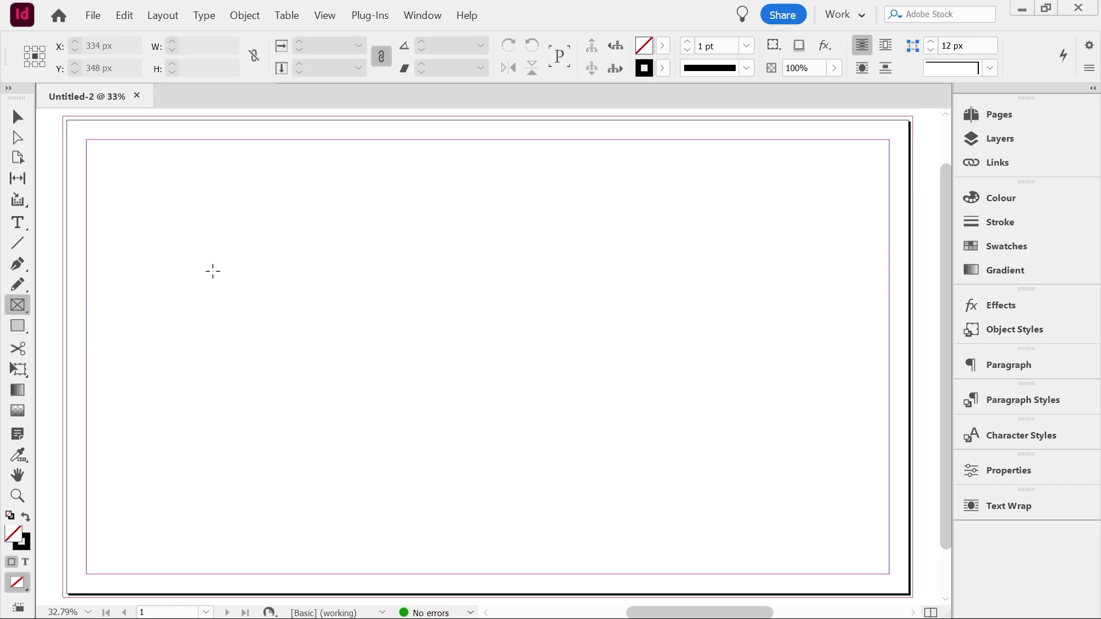
drag(192, 241, 422, 427)
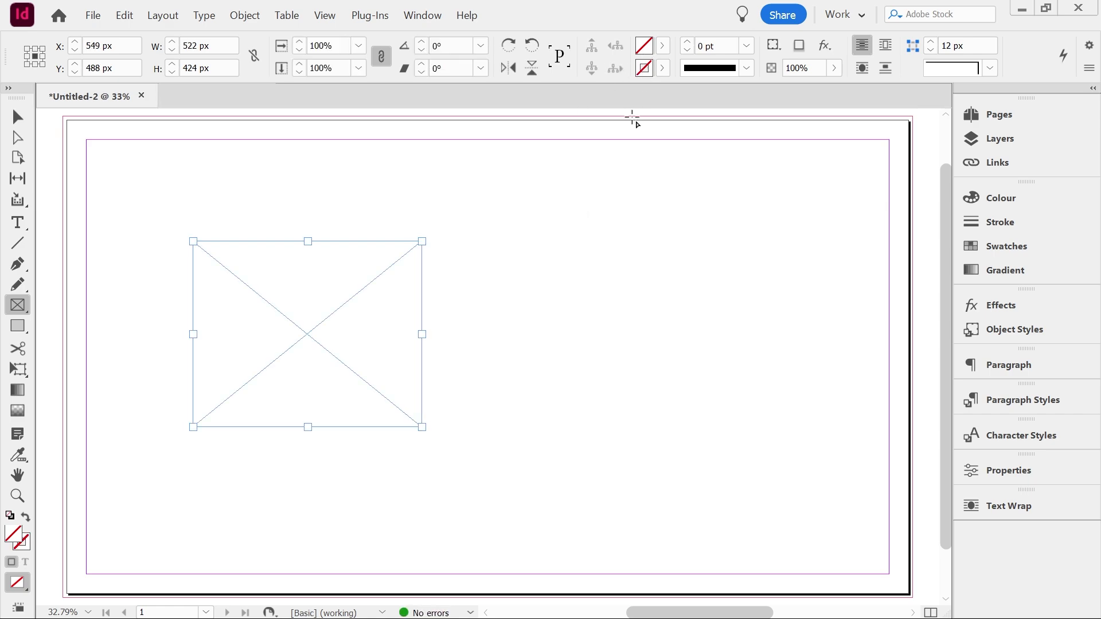
Check the Fill dropdown, then show the Swatches panel with None, Paper, Black and RGB swatches
click(663, 46)
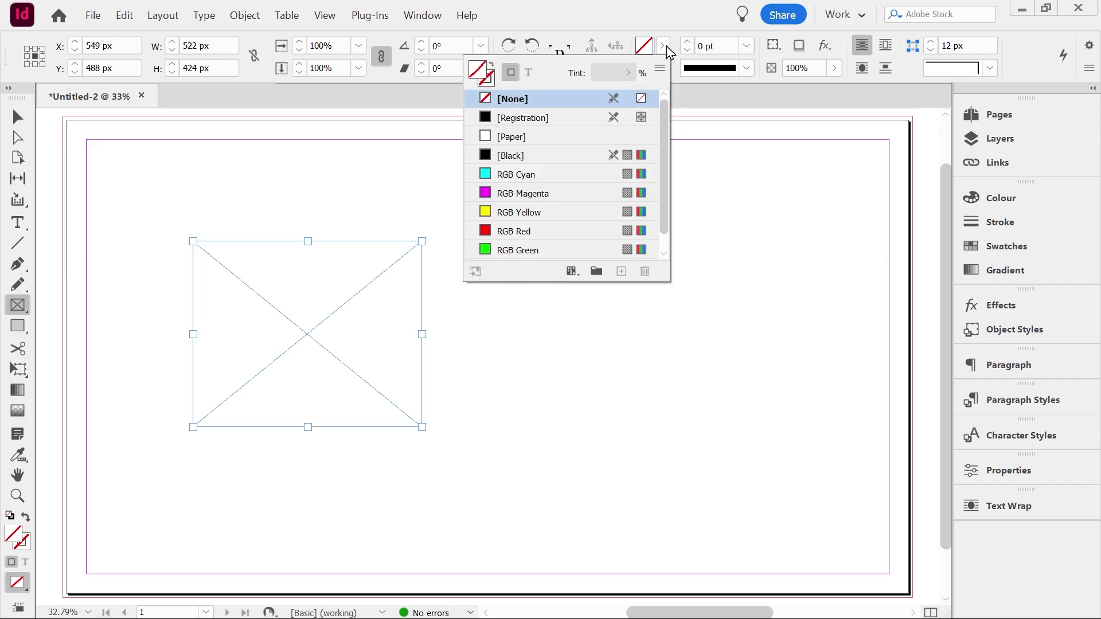
click(667, 46)
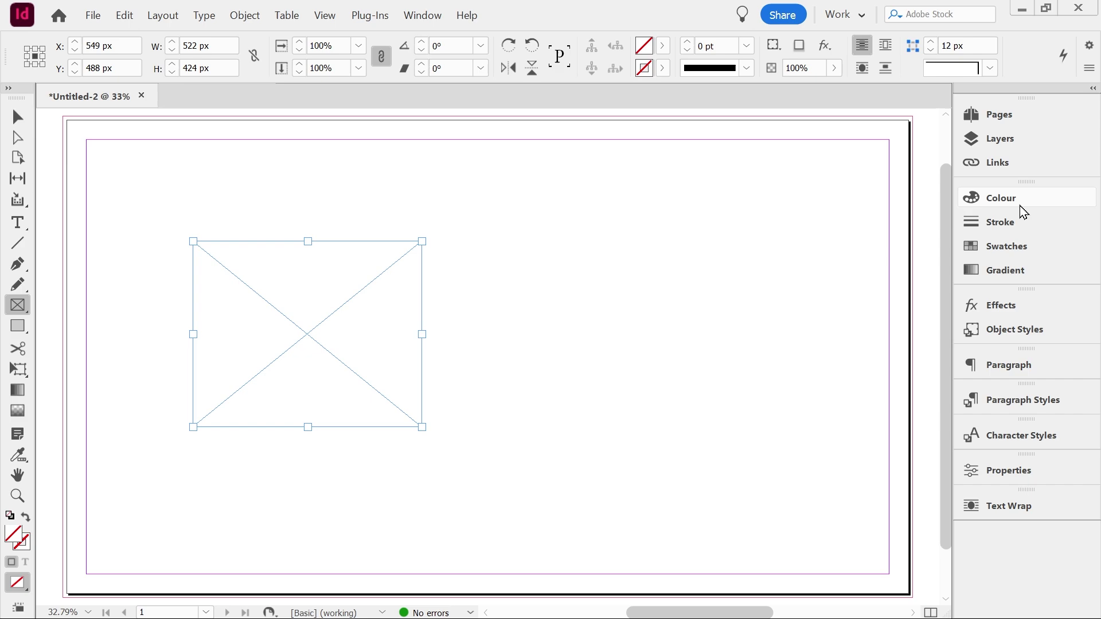
click(1016, 255)
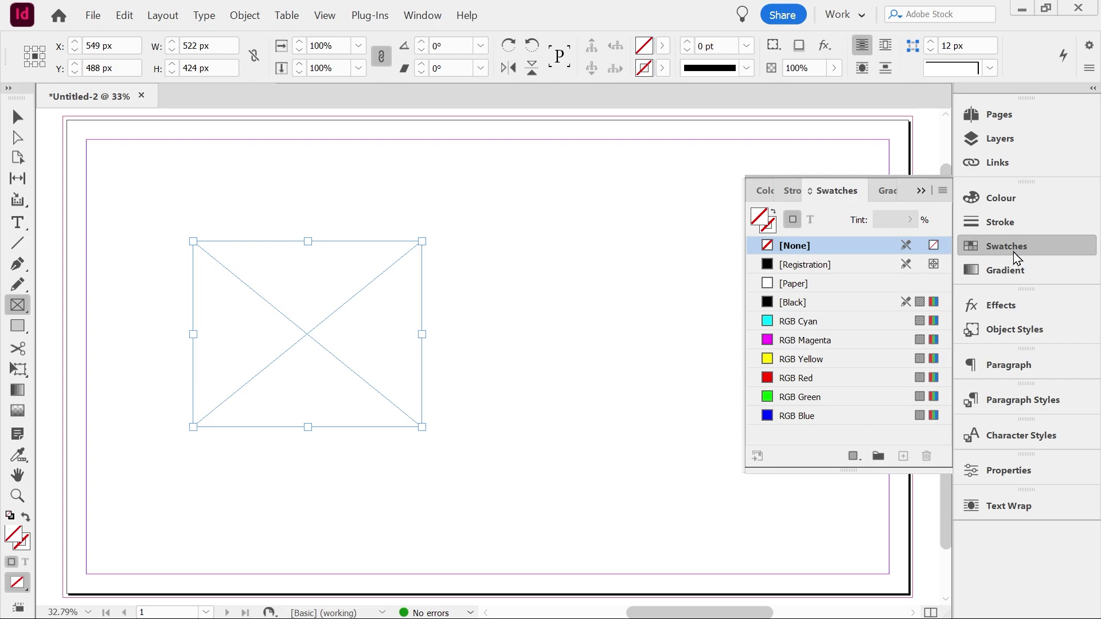
Add a TOYO 1043* swatch from the TOYO 94 COLOR FINDER library, filling the frame
click(941, 191)
click(840, 47)
drag(637, 121, 562, 150)
click(508, 257)
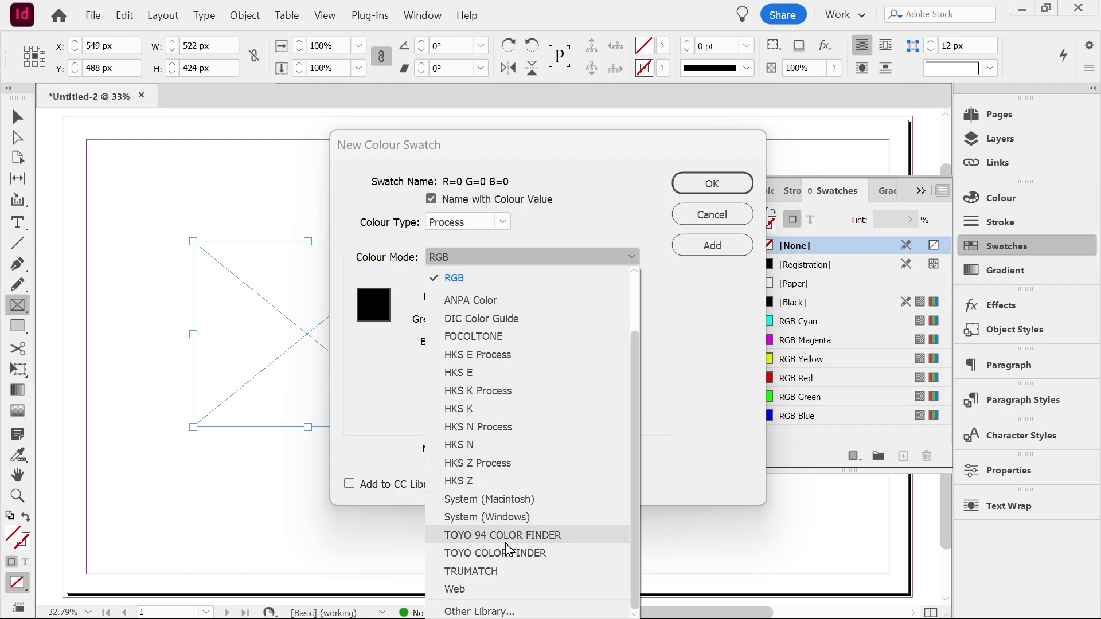
click(470, 537)
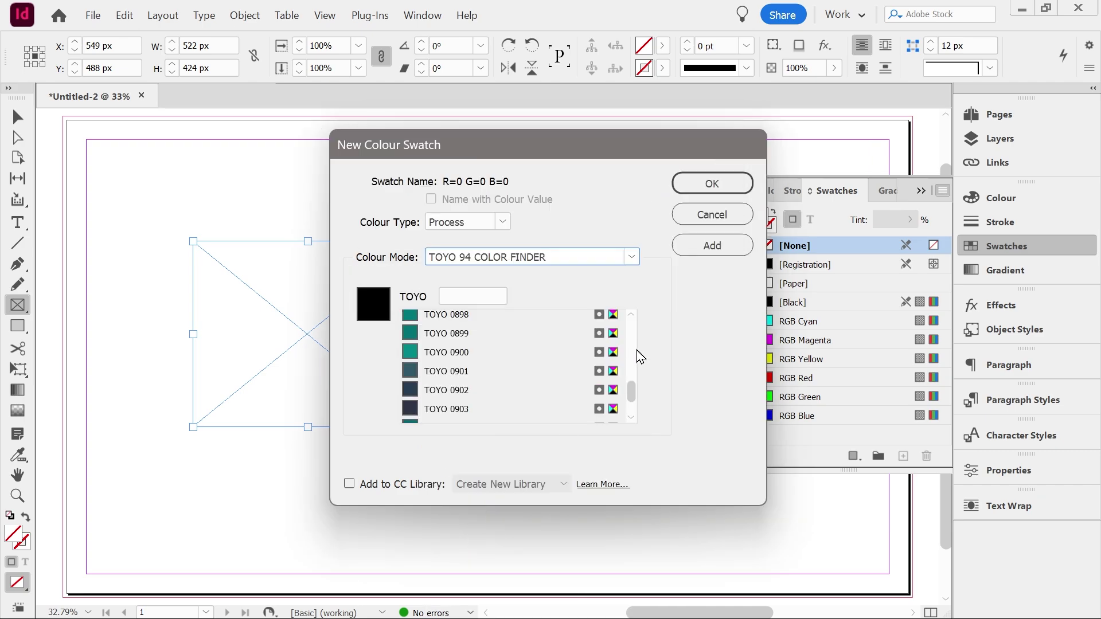
drag(634, 390, 633, 373)
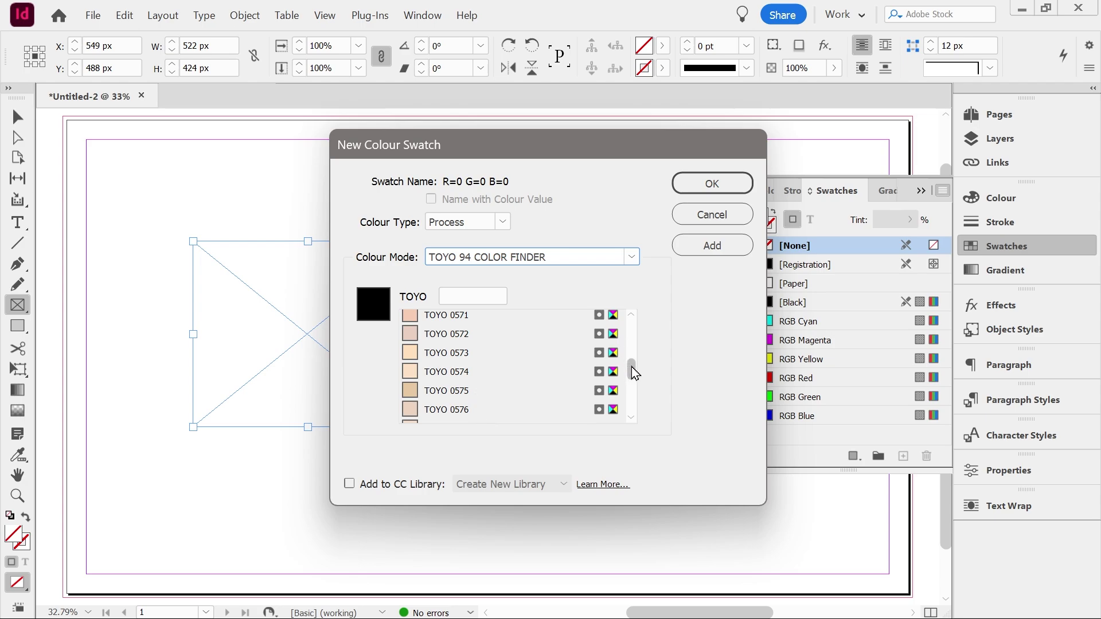
drag(631, 373, 631, 405)
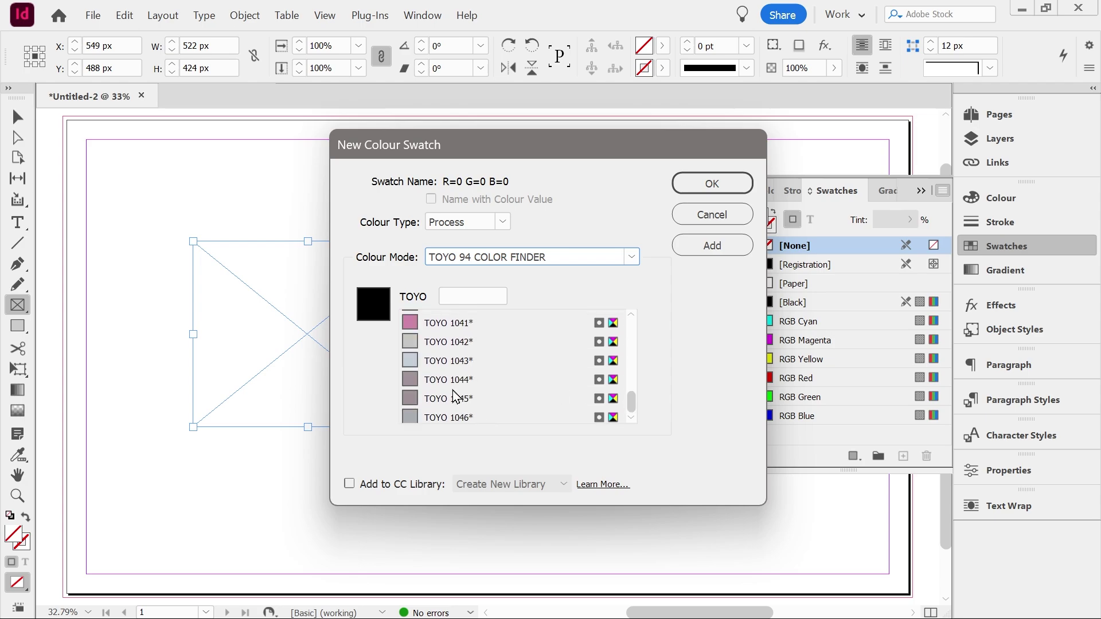
click(452, 364)
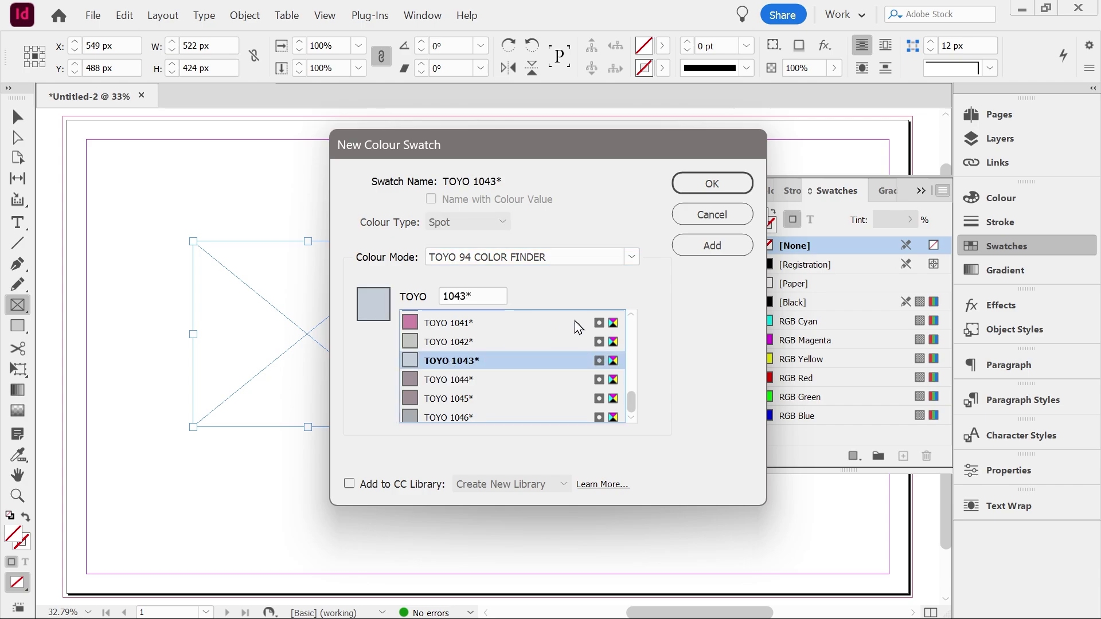
click(713, 185)
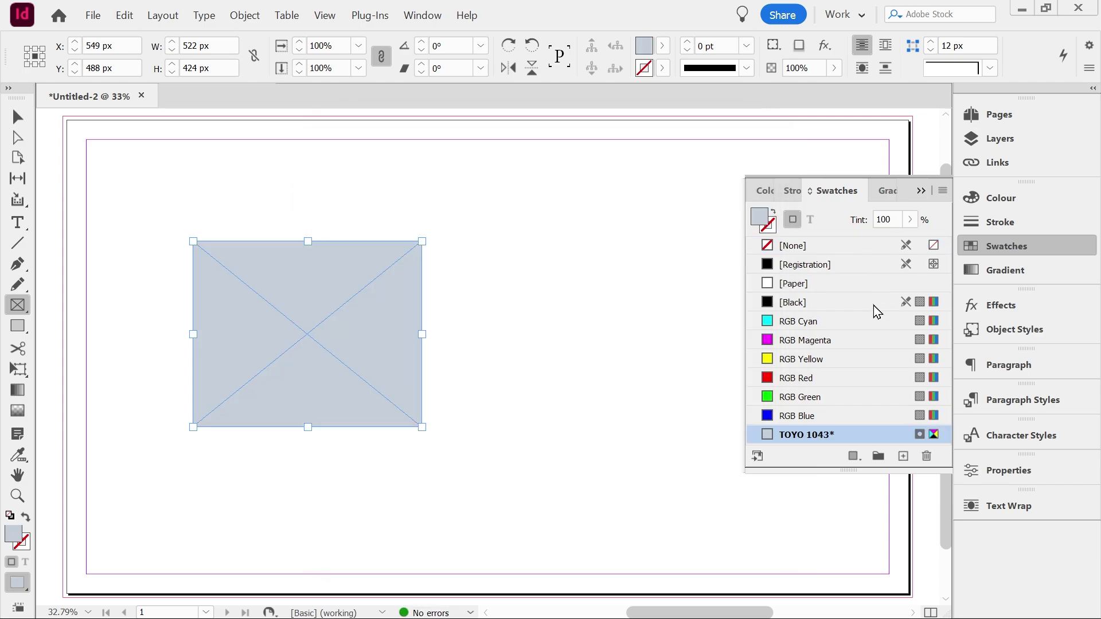
Undo the grey-blue fill and fill the frame with lime green from the Colour panel spectrum
click(928, 190)
key(ctrl+z)
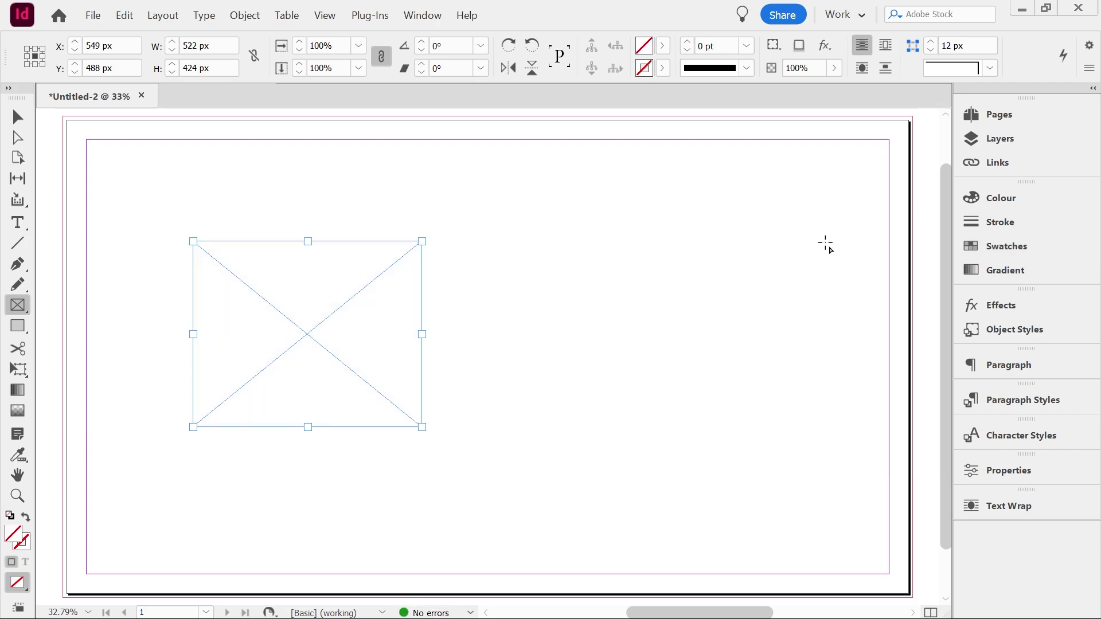
click(1013, 200)
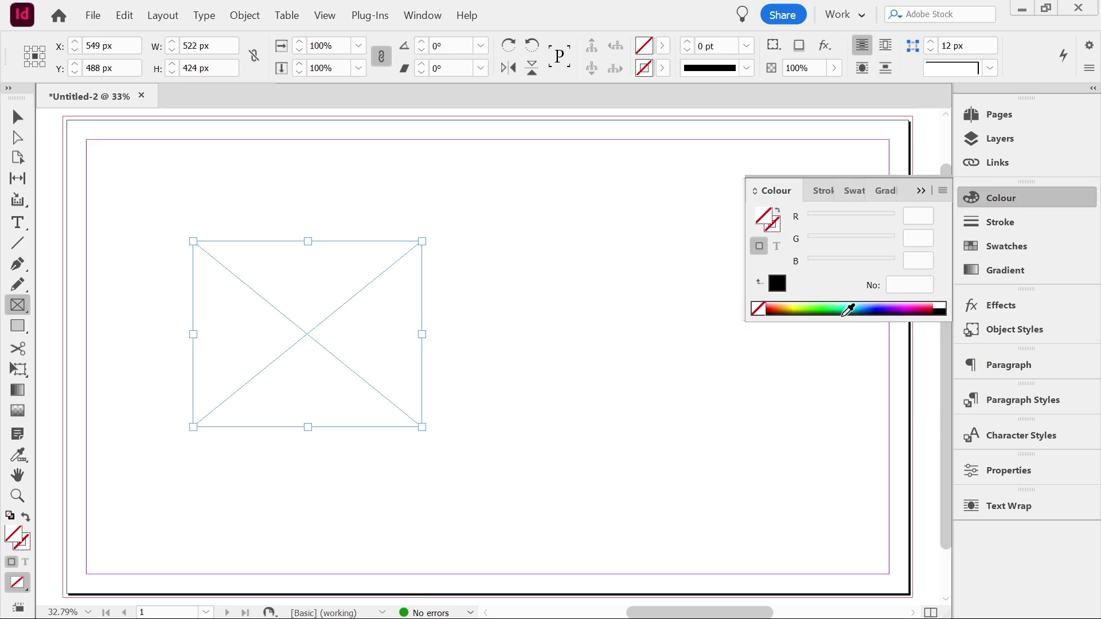
click(808, 306)
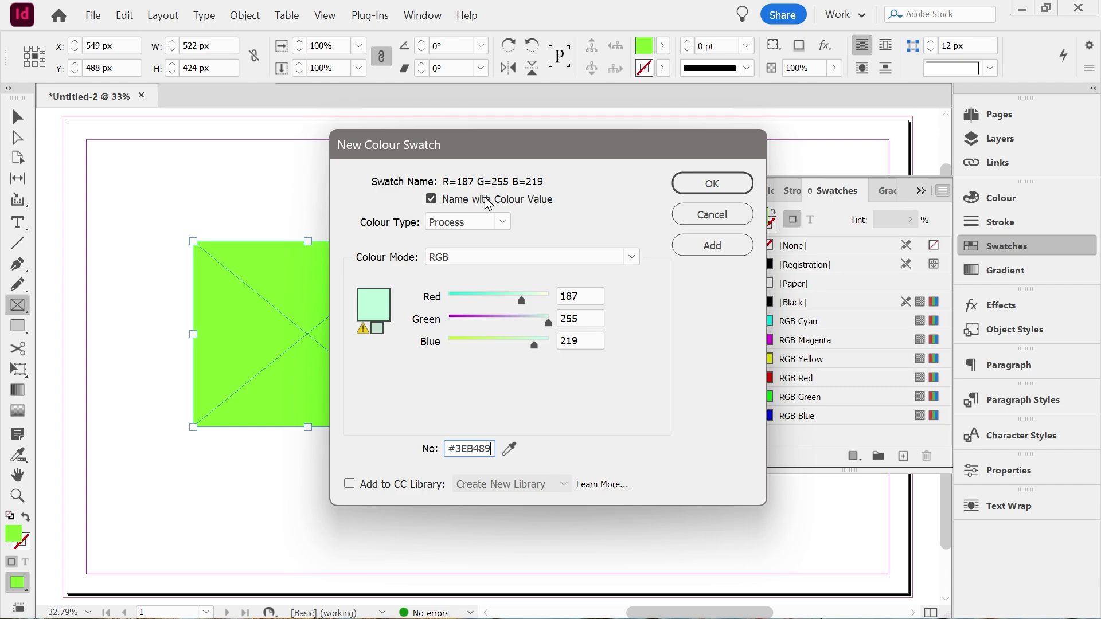
Save an RGB 187/255/219 colour swatch with the custom name Minty
click(531, 260)
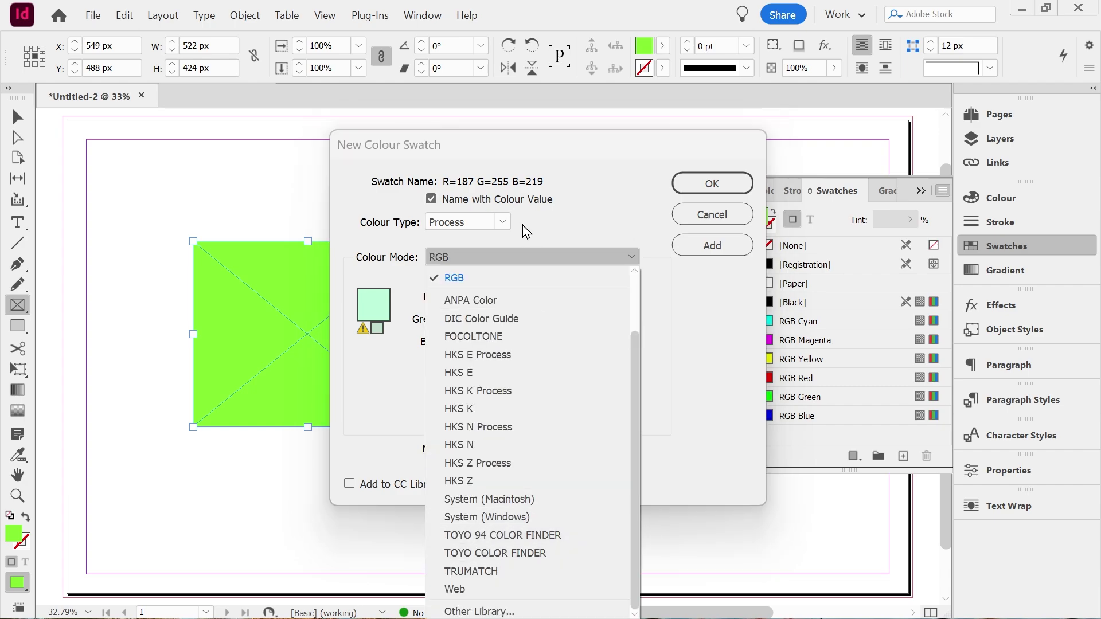
click(500, 256)
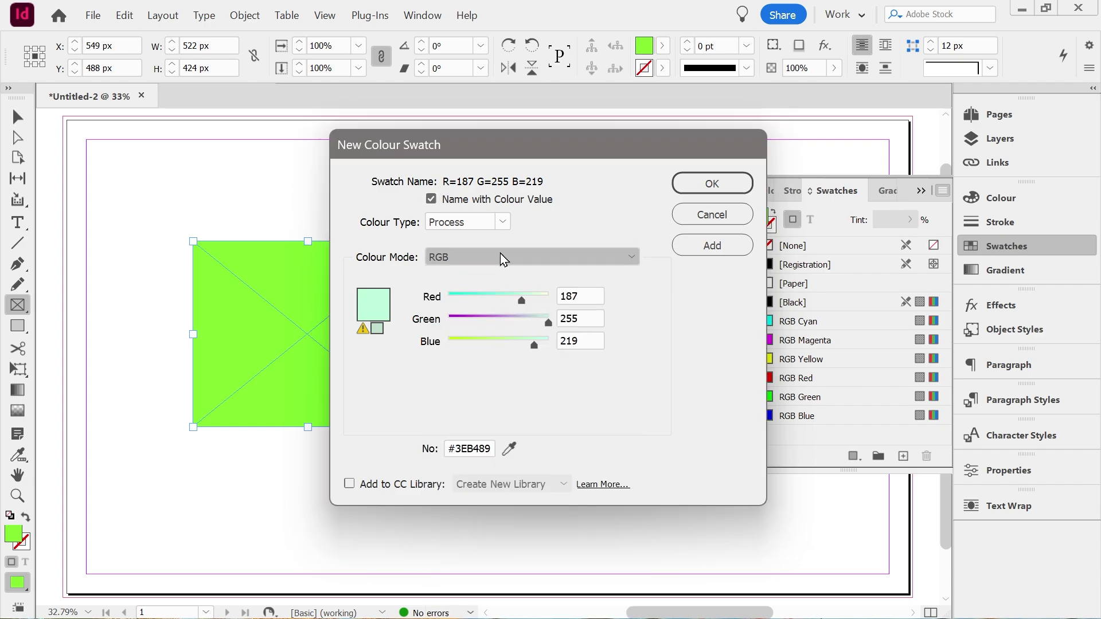
click(433, 202)
text(Minty)
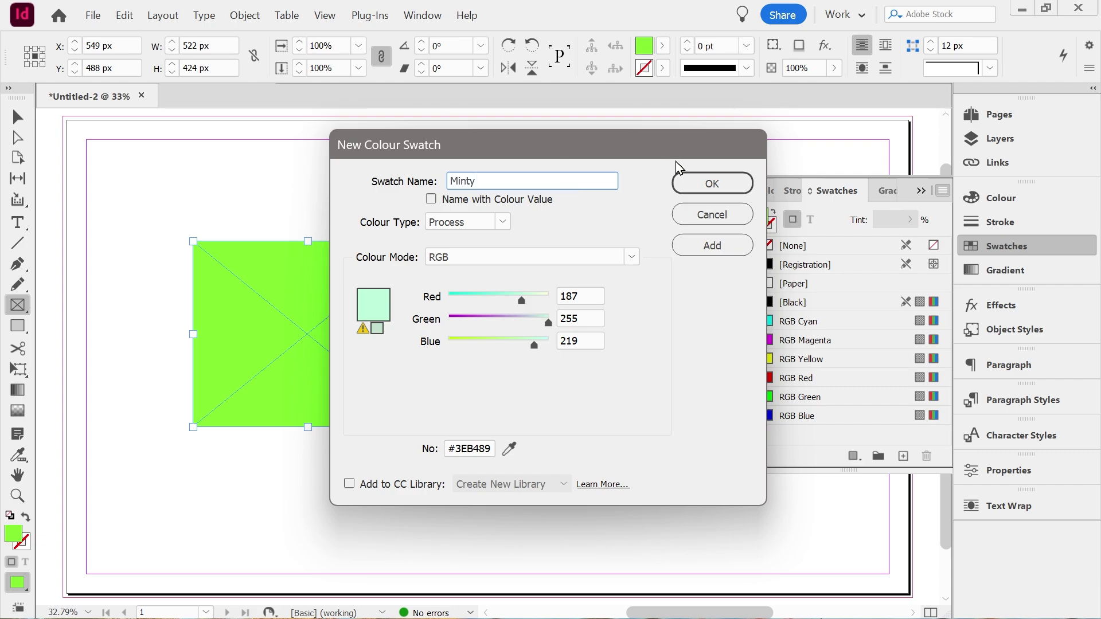
click(681, 181)
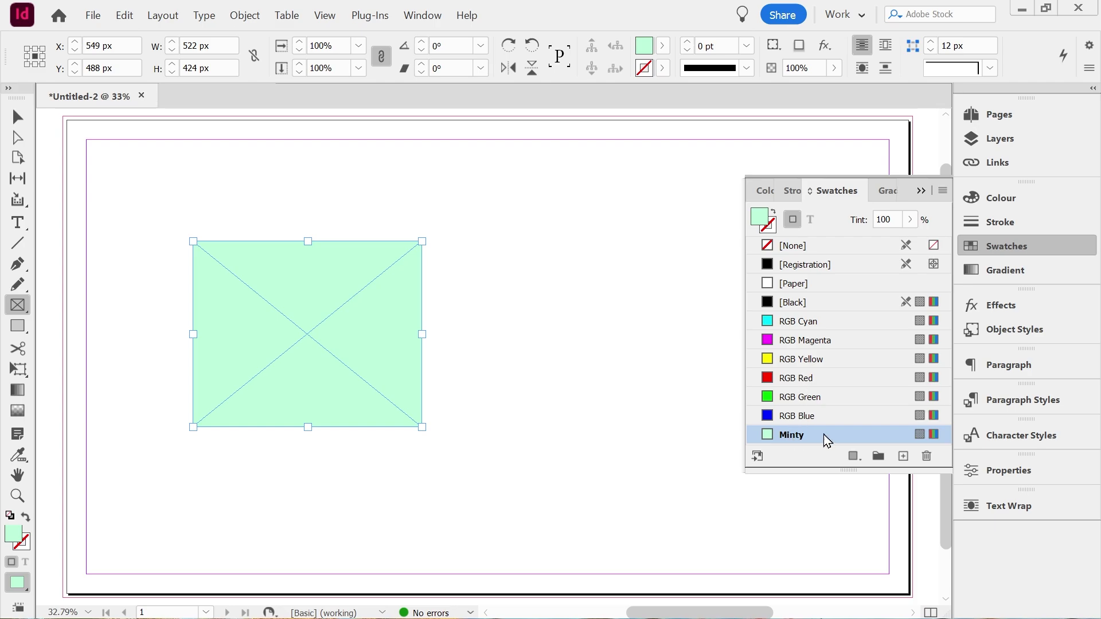
click(921, 191)
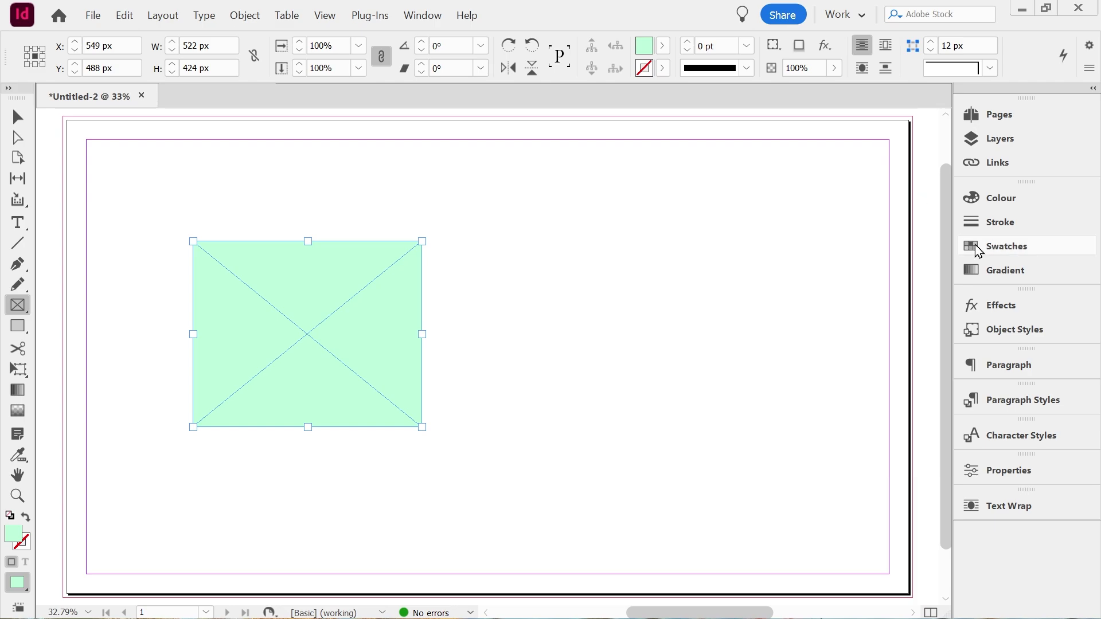
Move the web colour wheel's green handle to brick red #B86A5B
click(995, 225)
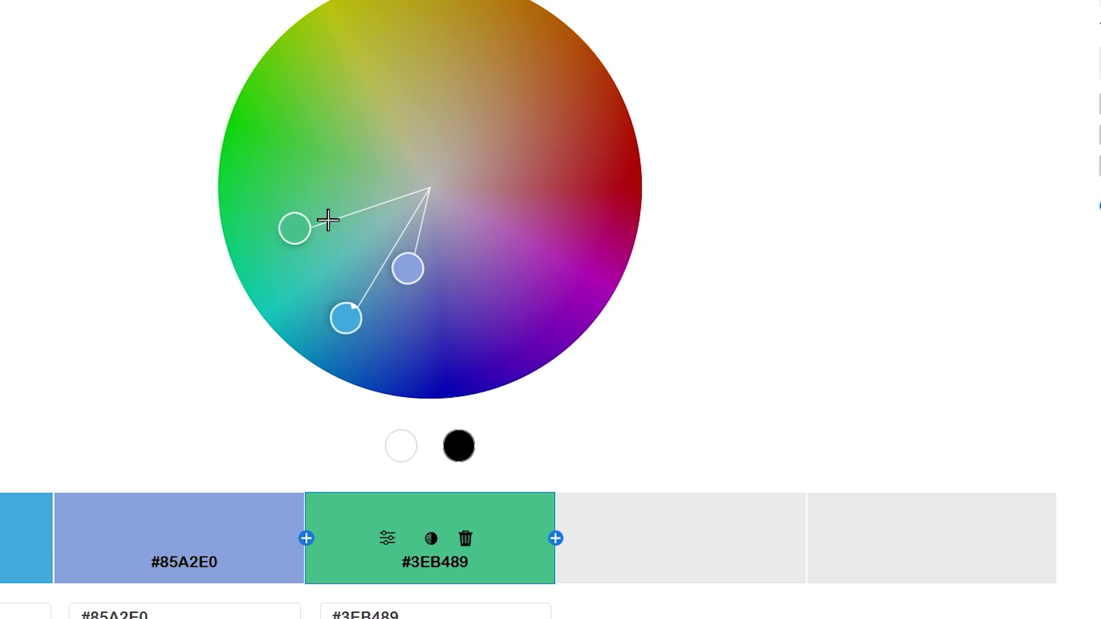
drag(327, 218, 528, 149)
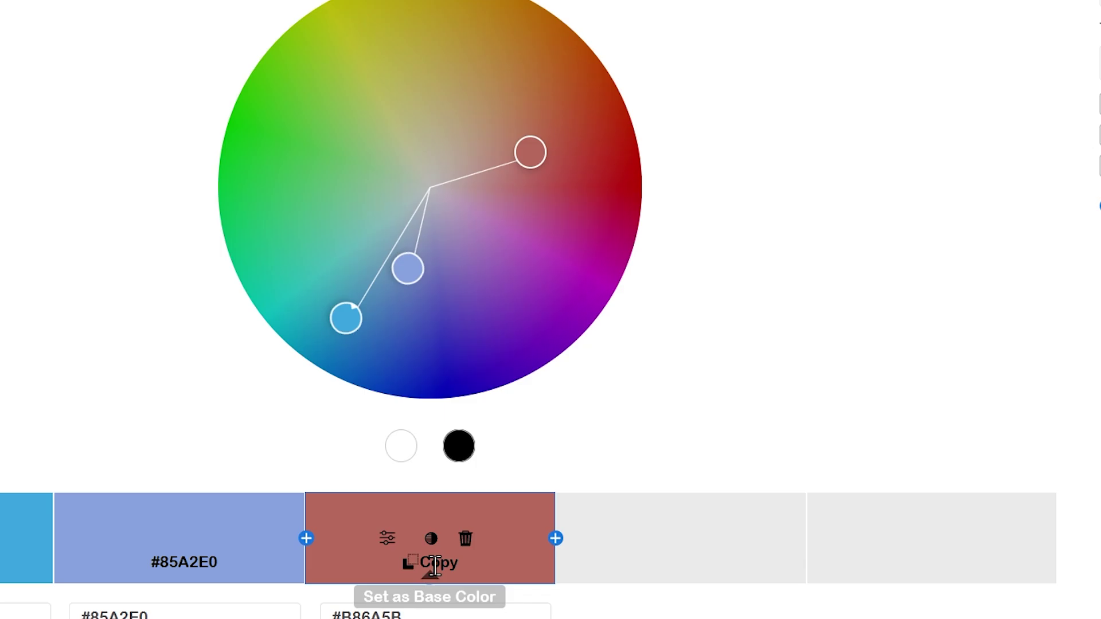
Make a new swatch from hex B86A5B and apply it as the frame's stroke
click(435, 563)
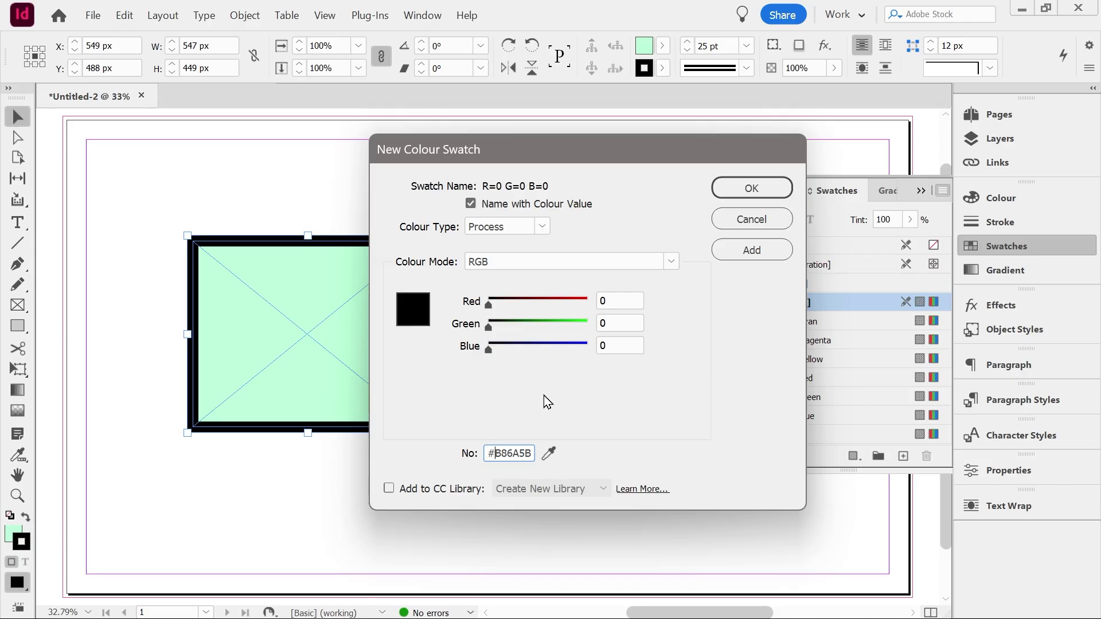
key(BackSpace)
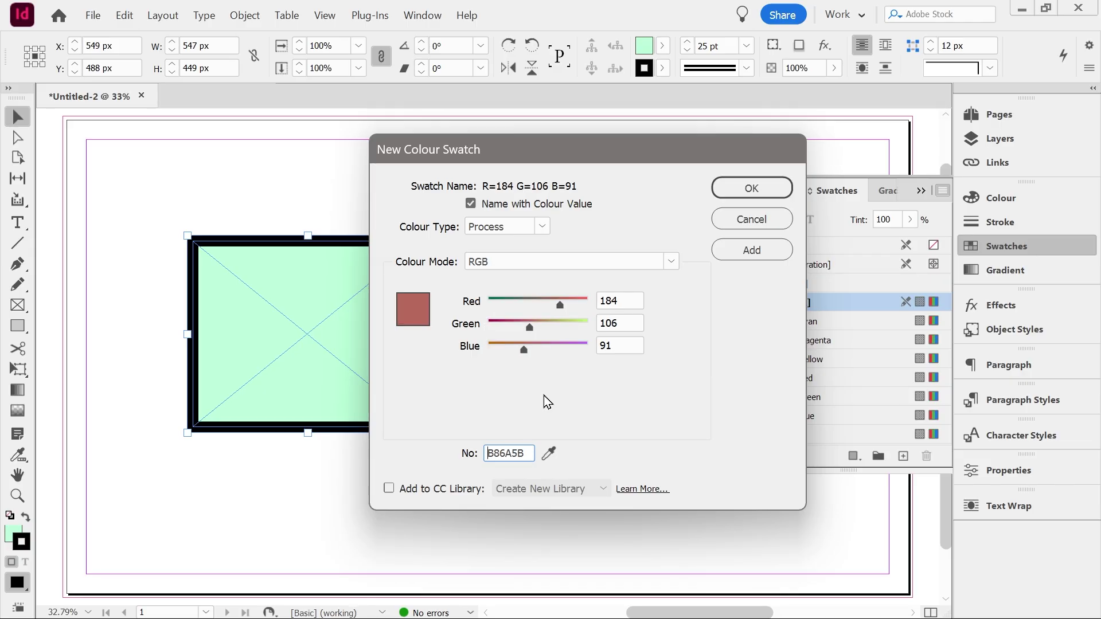
click(750, 189)
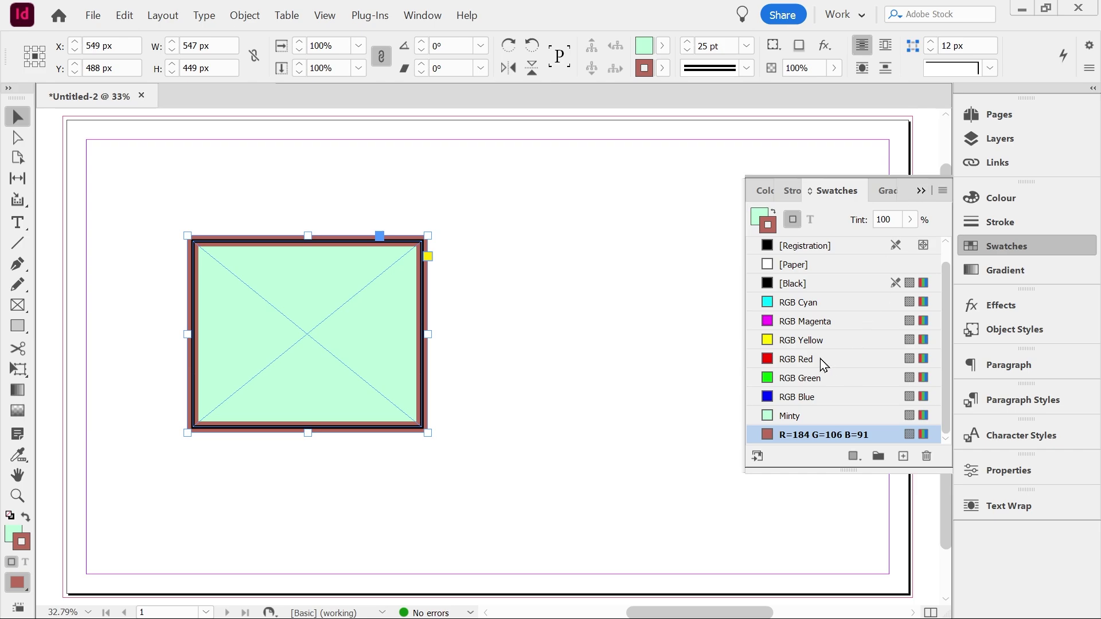
Uncheck Name with Colour Value in the R=184 G=106 B=91 swatch options, then reselect the frame
right_click(830, 437)
click(895, 338)
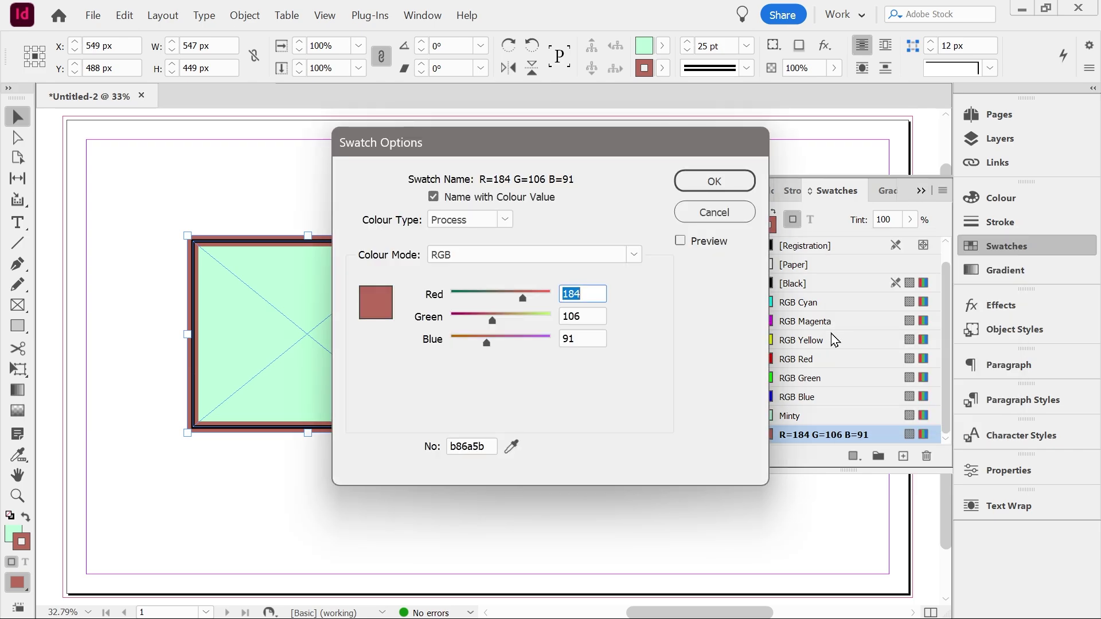
click(439, 197)
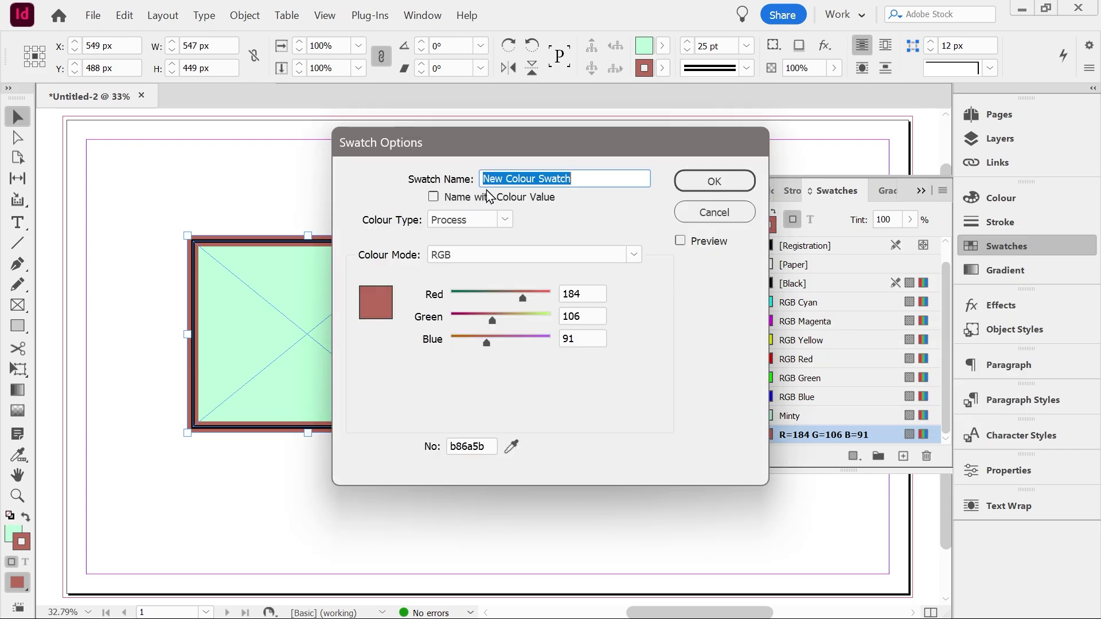
key(Return)
click(548, 430)
click(277, 337)
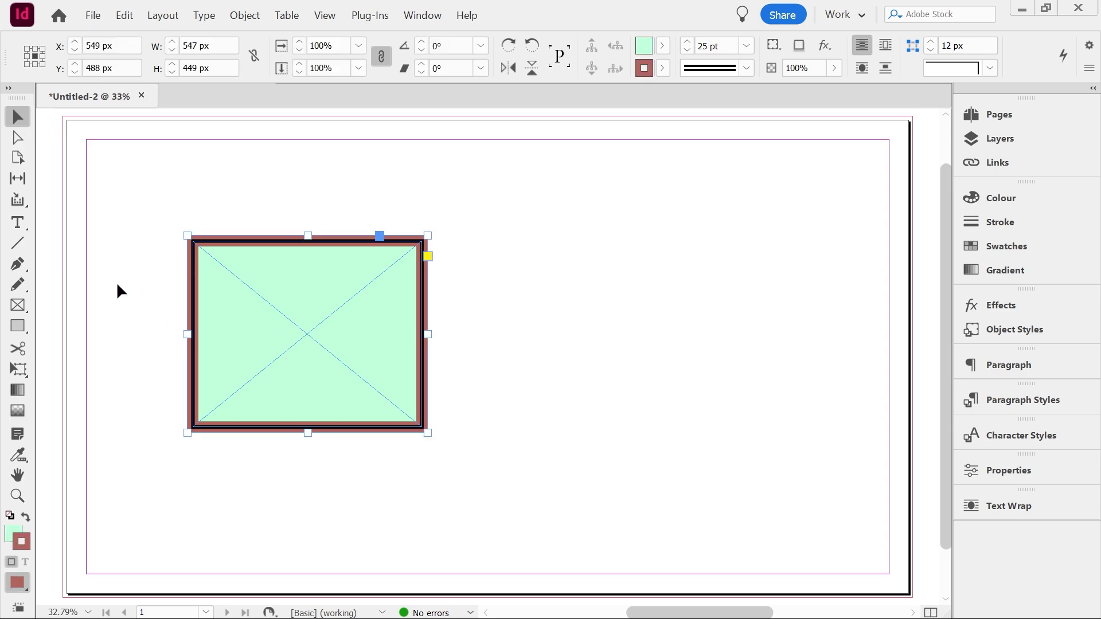
click(115, 290)
click(287, 282)
With the mint frame selected, choose New Object Style from the Object Styles panel menu
click(609, 241)
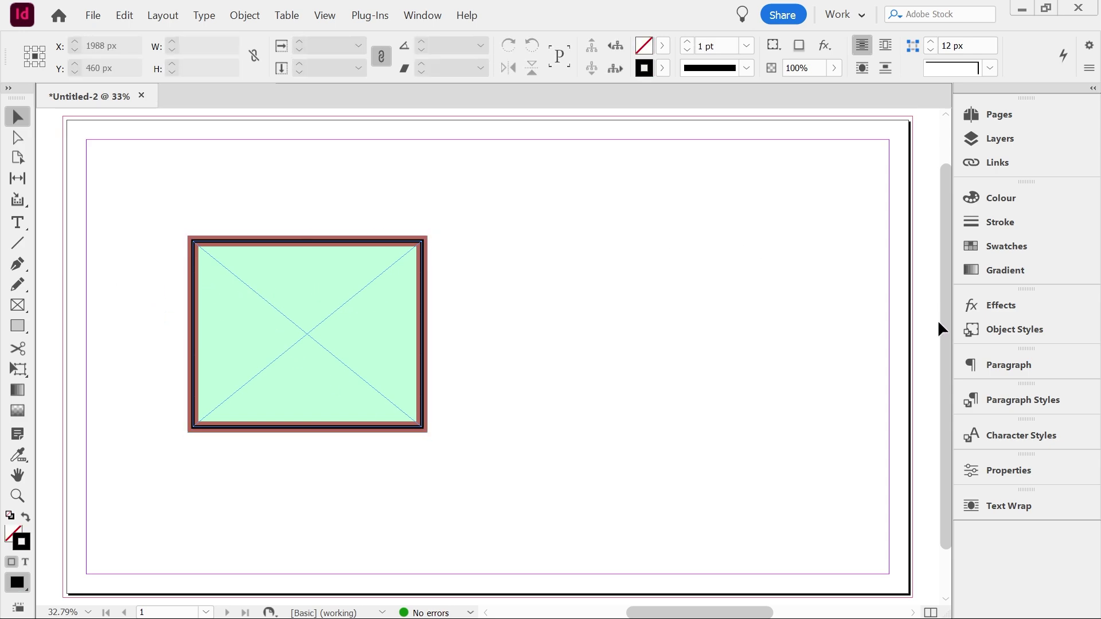
drag(143, 192, 476, 417)
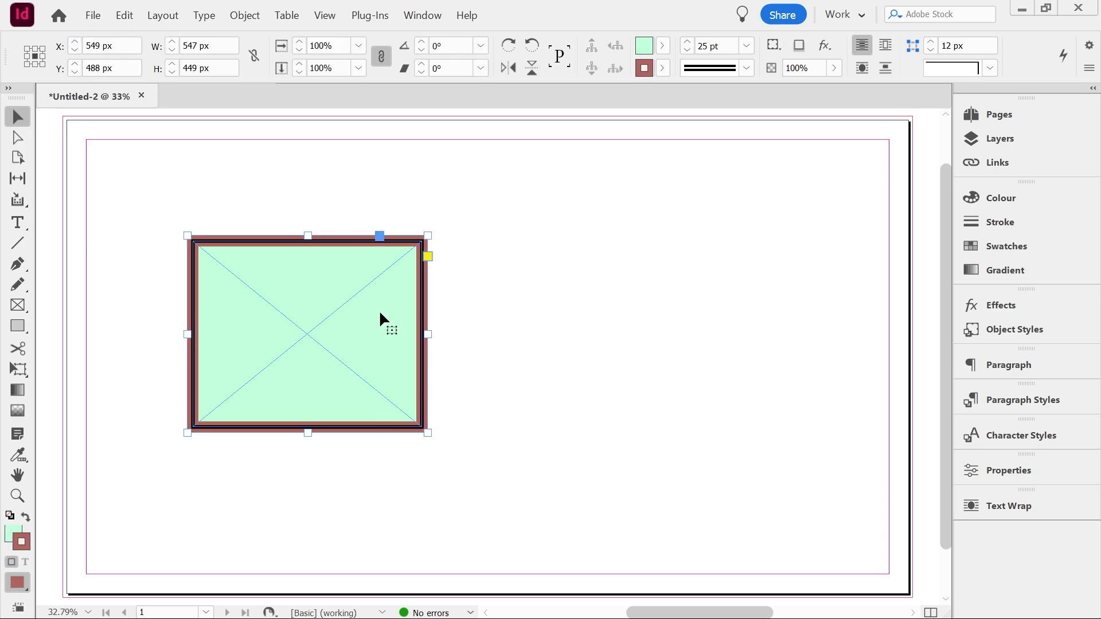
click(994, 333)
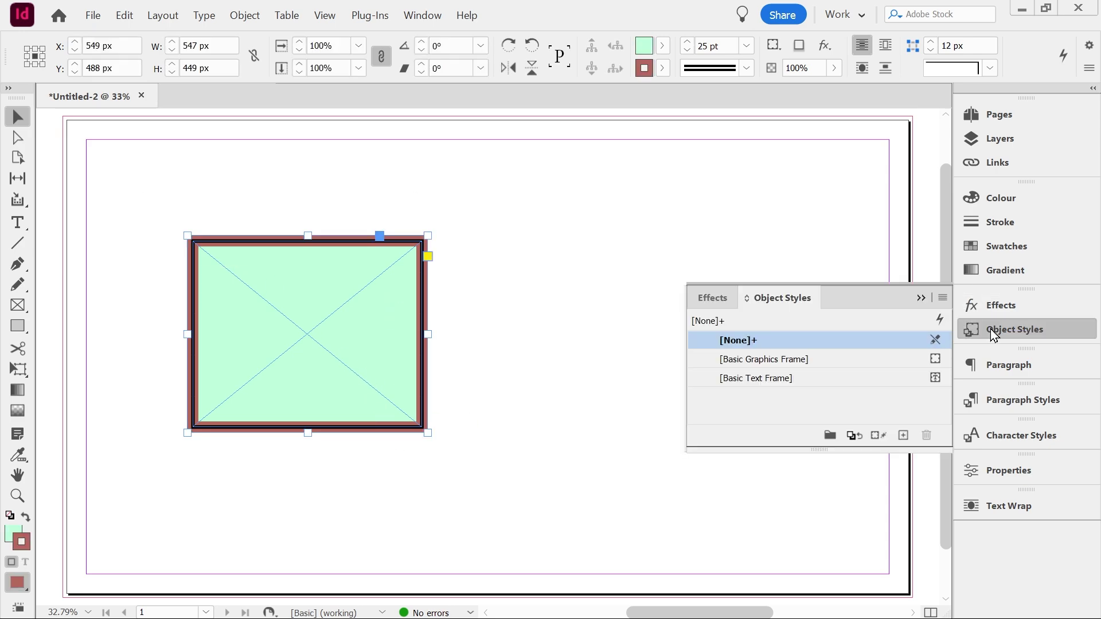
click(943, 298)
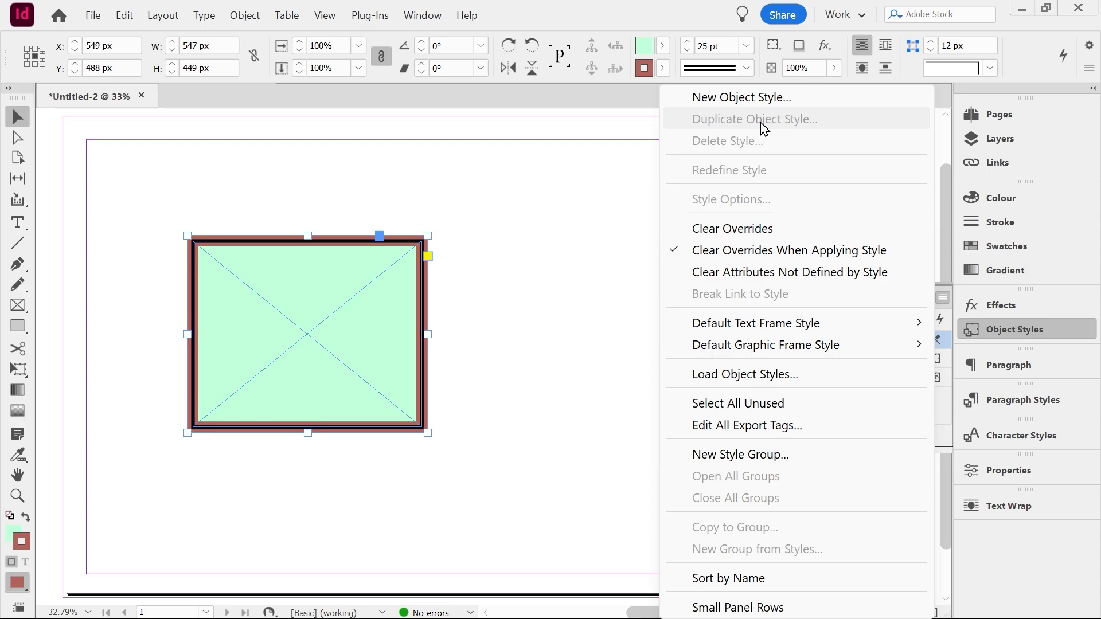
click(756, 105)
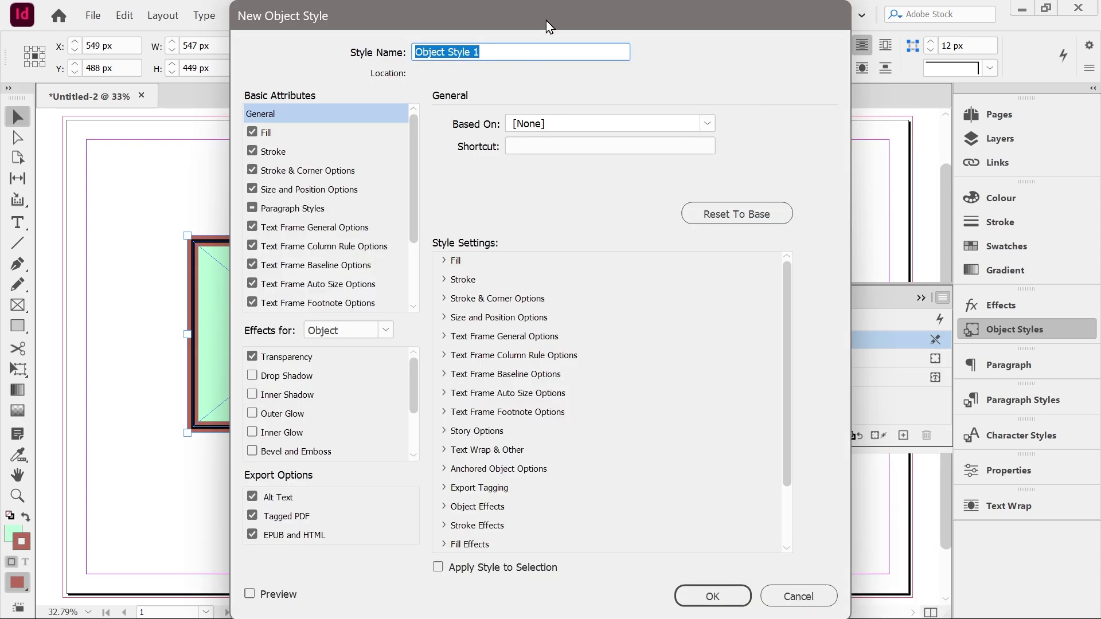
Review the fill, stroke, size, paragraph, effects and transparency settings of the new style
click(286, 137)
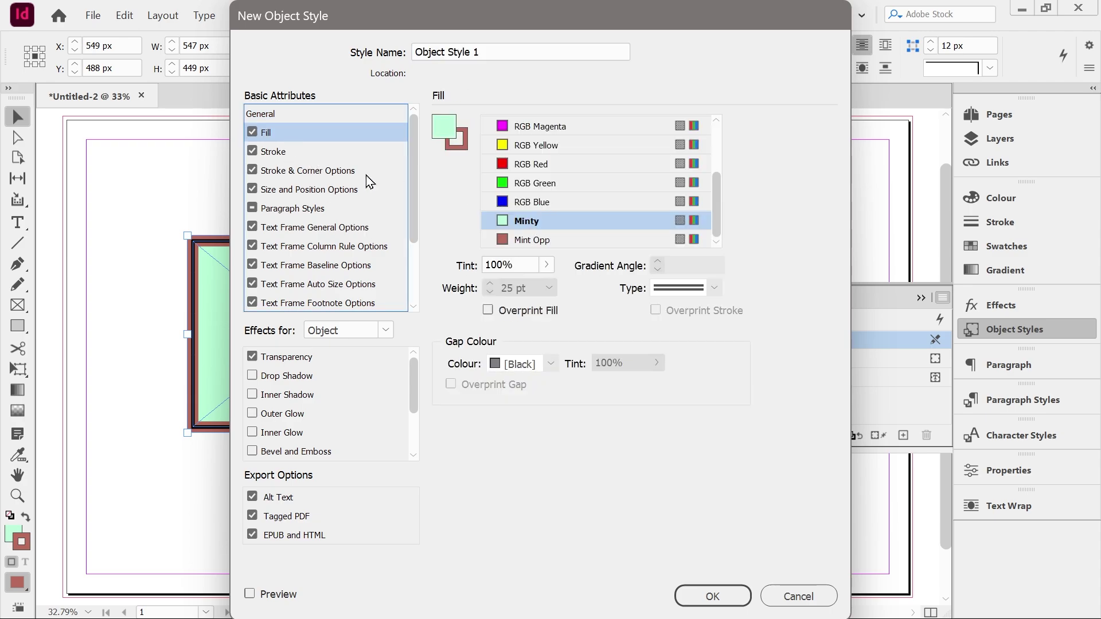
click(297, 152)
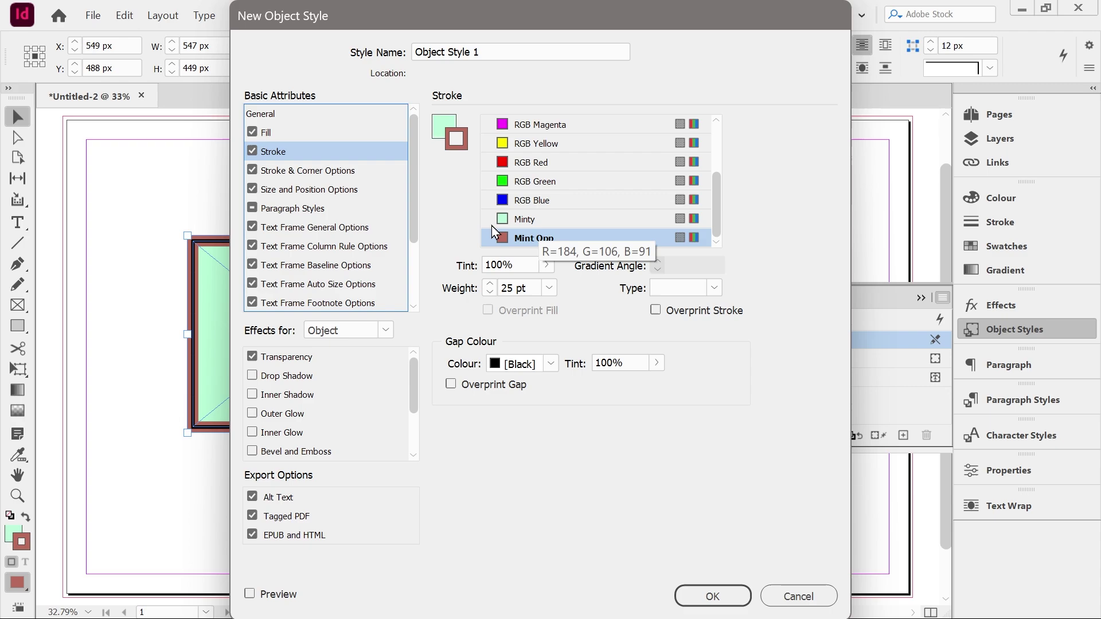
click(298, 139)
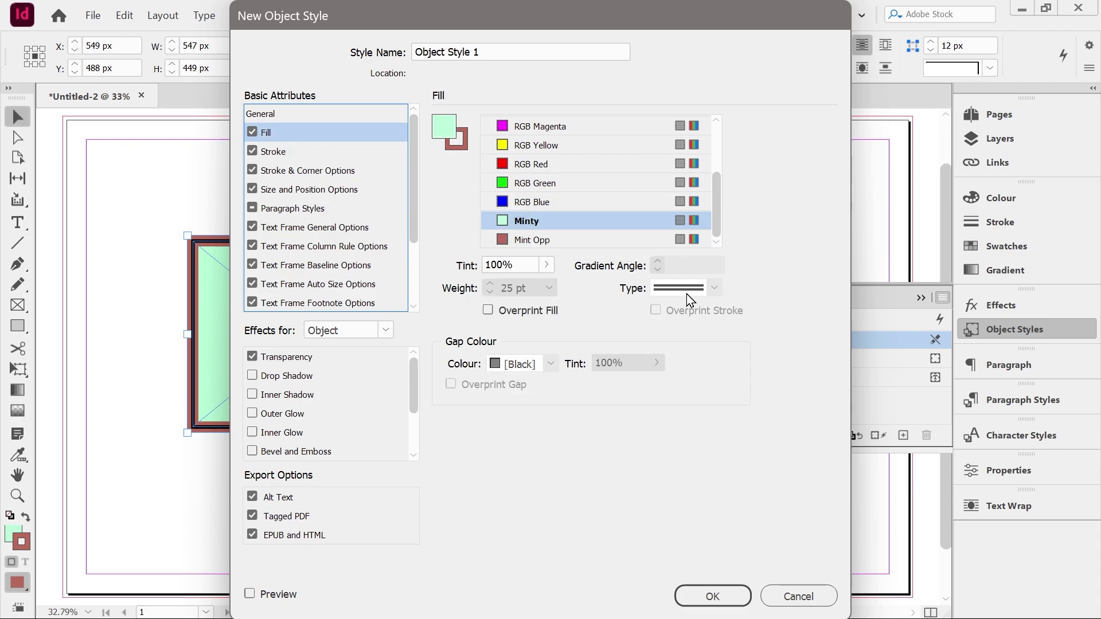
click(349, 151)
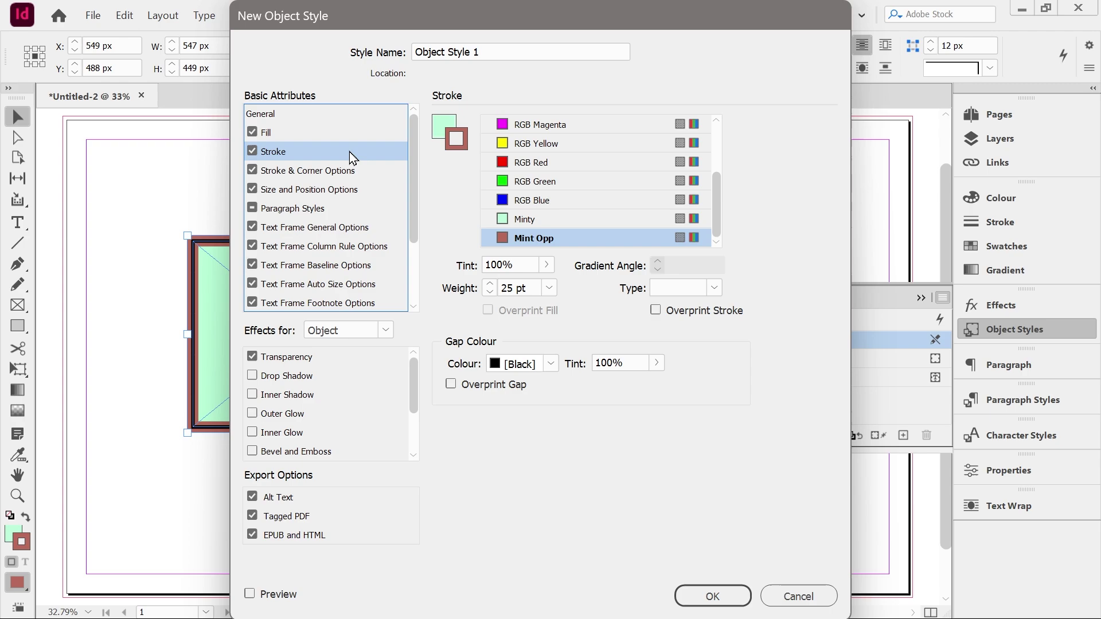
click(309, 170)
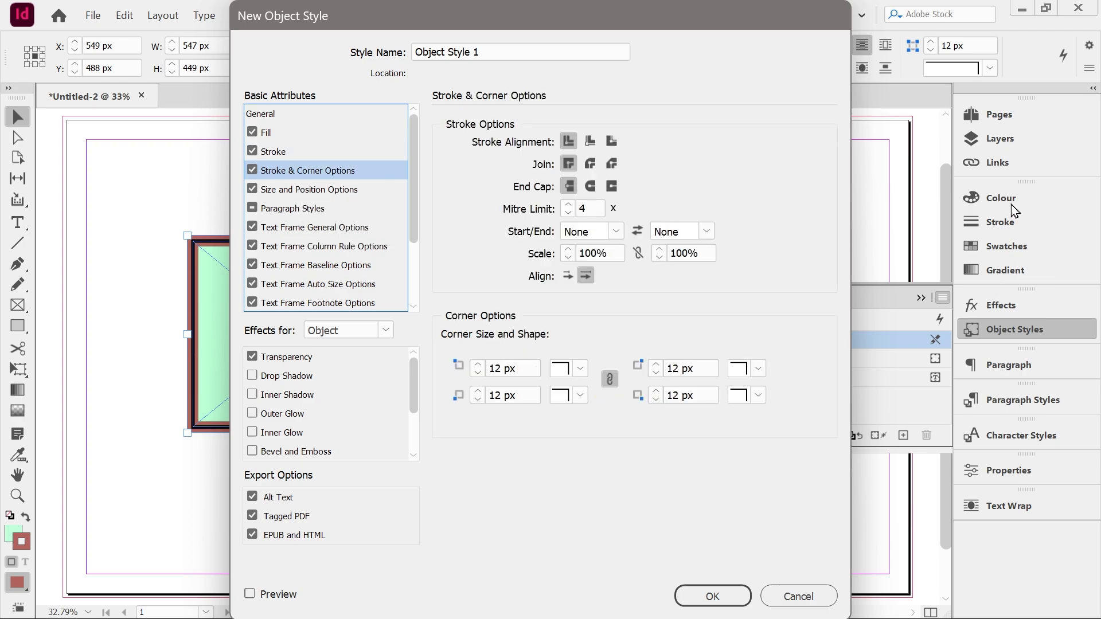
click(291, 191)
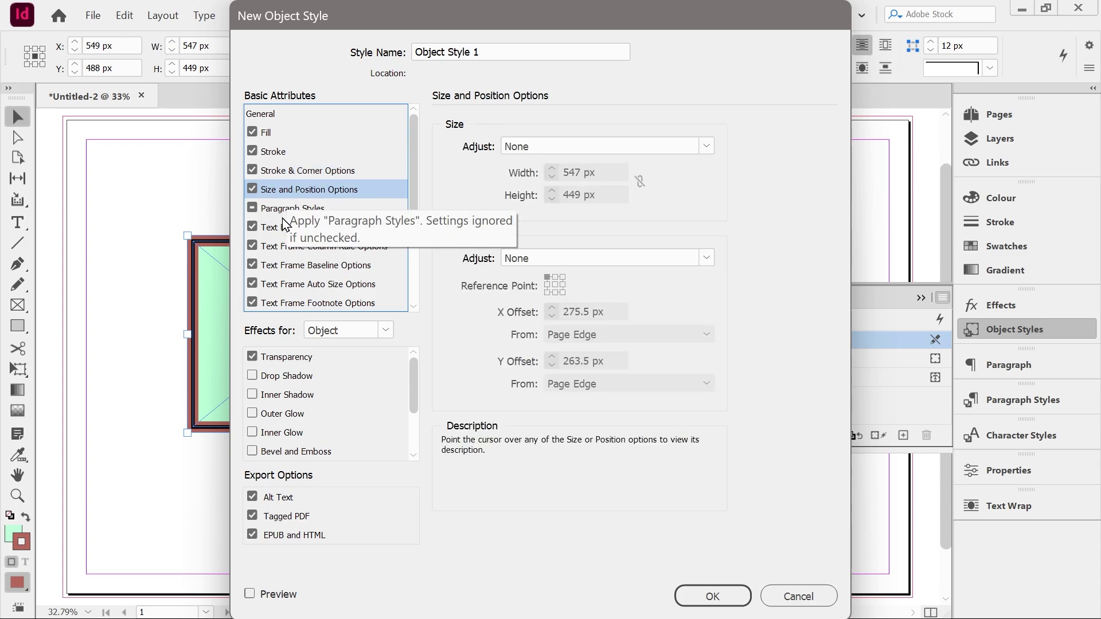
click(282, 210)
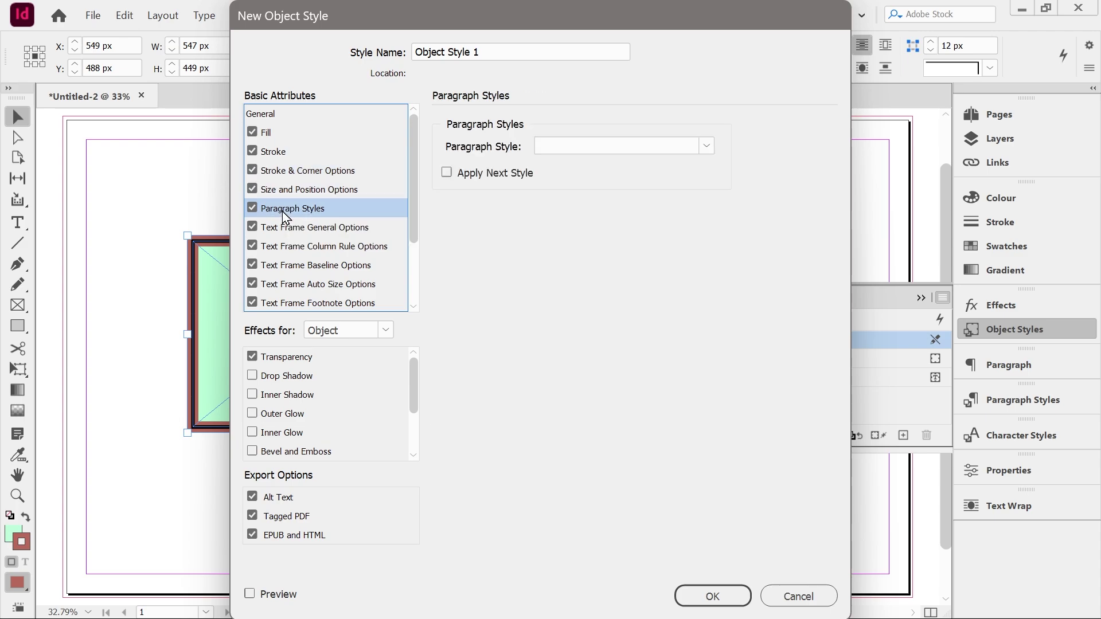
click(368, 331)
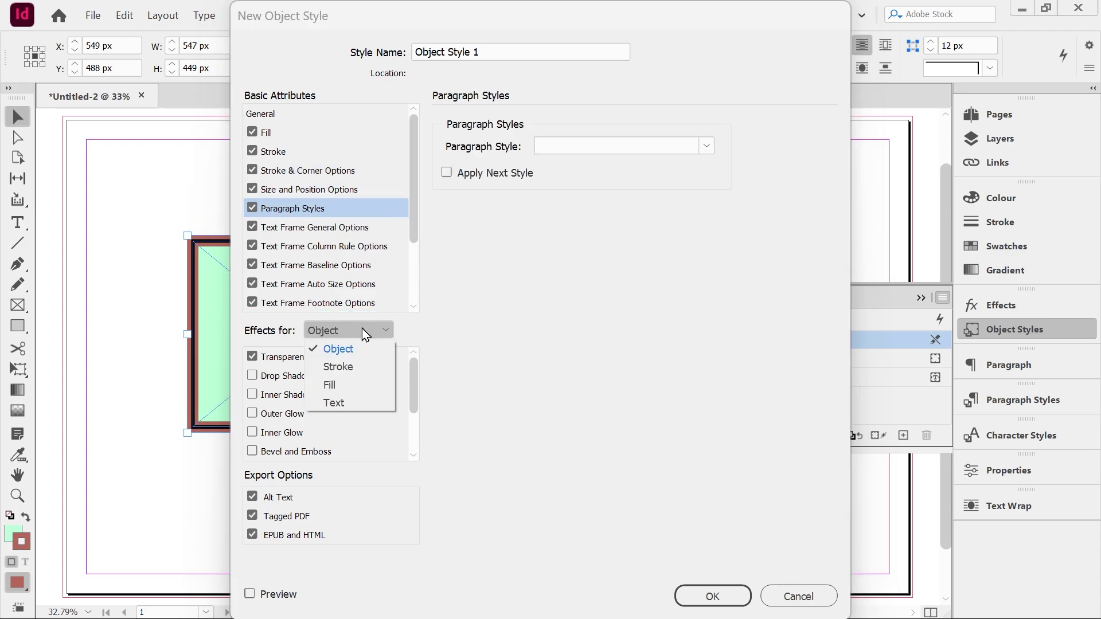
click(366, 330)
drag(414, 411, 415, 381)
click(396, 357)
drag(413, 223, 421, 288)
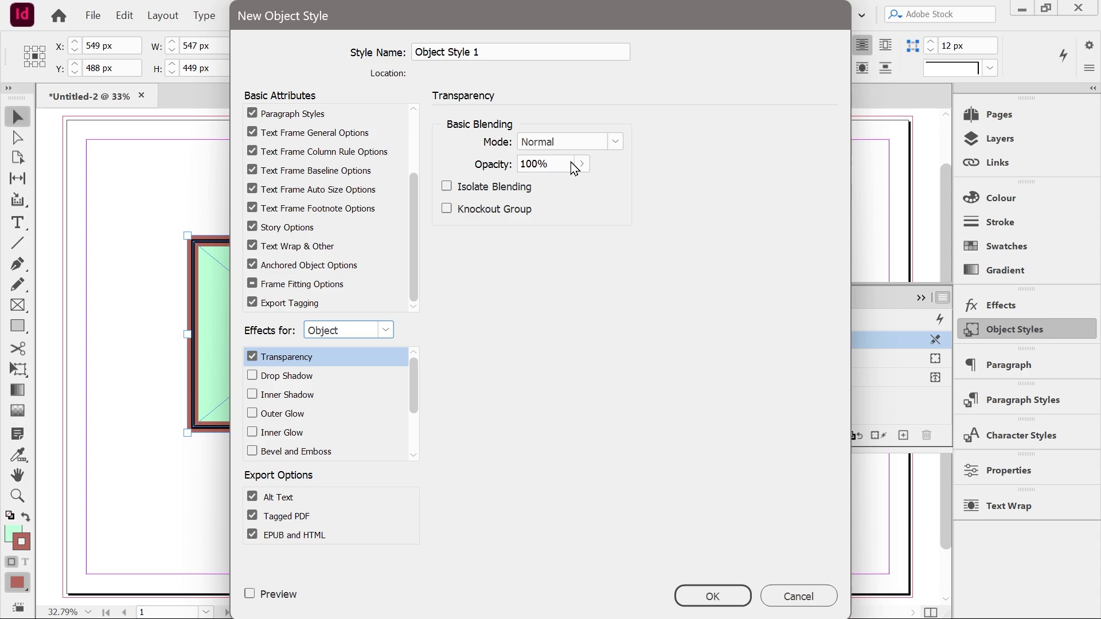
Name the object style 'Total Mint' and save it
triple_click(494, 54)
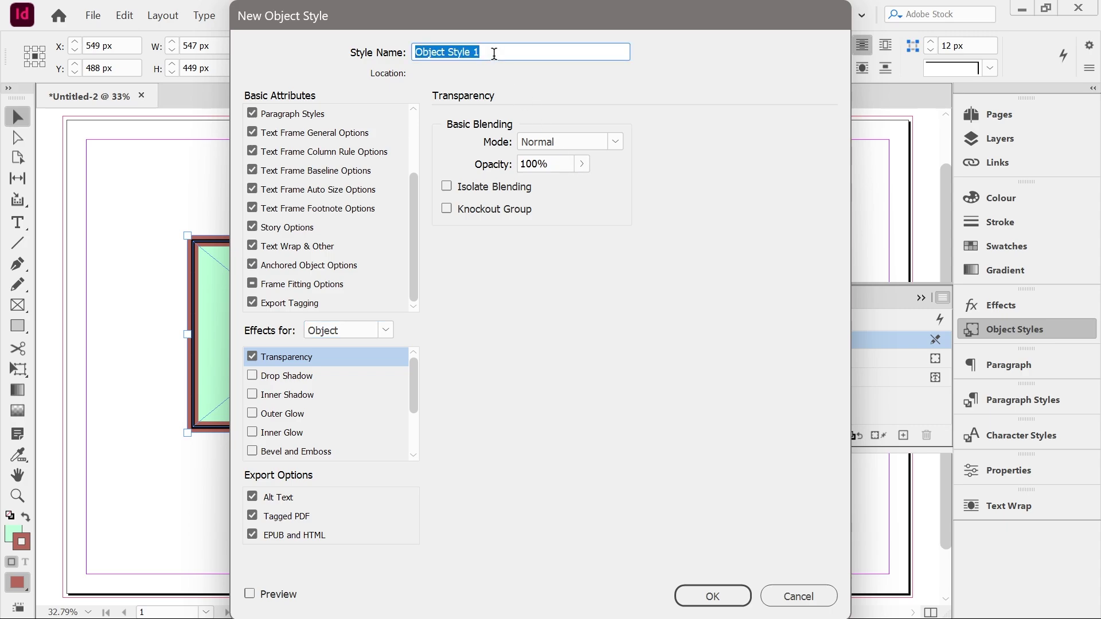
text(Total Mint)
click(707, 590)
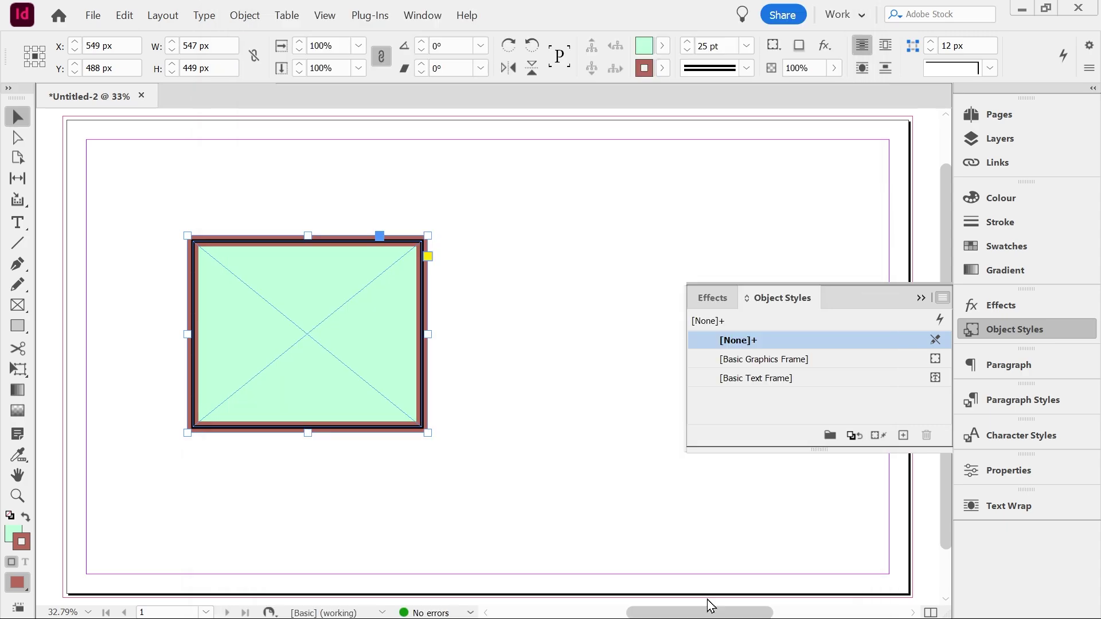
Delete the mint rectangle frame
click(921, 298)
drag(174, 216, 492, 433)
key(Delete)
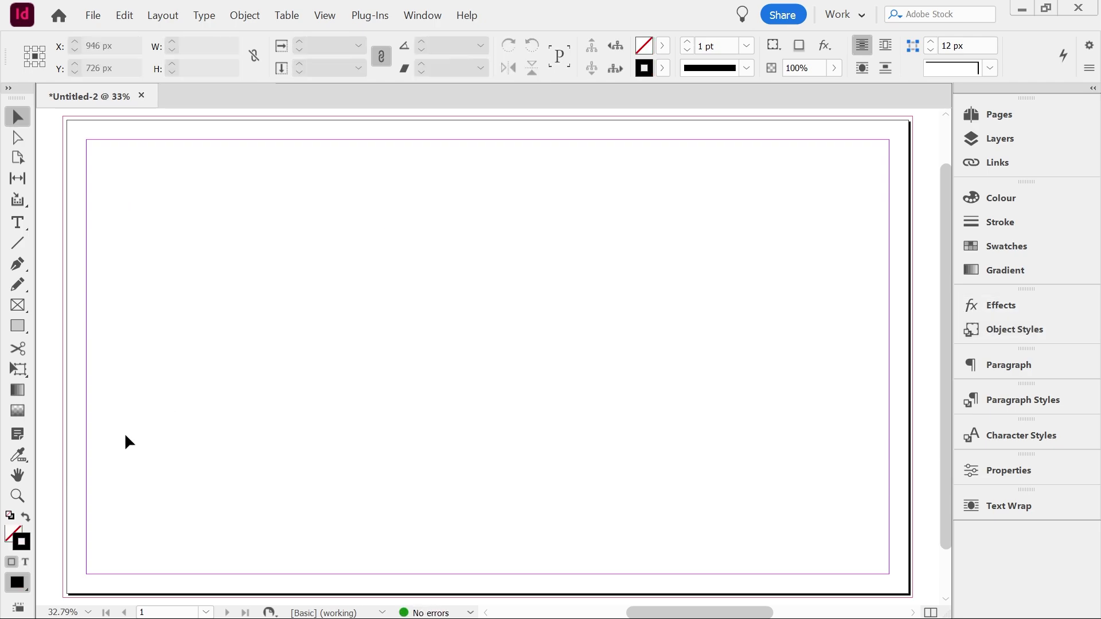
Draw a three-row, six-column grid of ellipse frames across the page's middle
click(19, 307)
drag(23, 304, 88, 344)
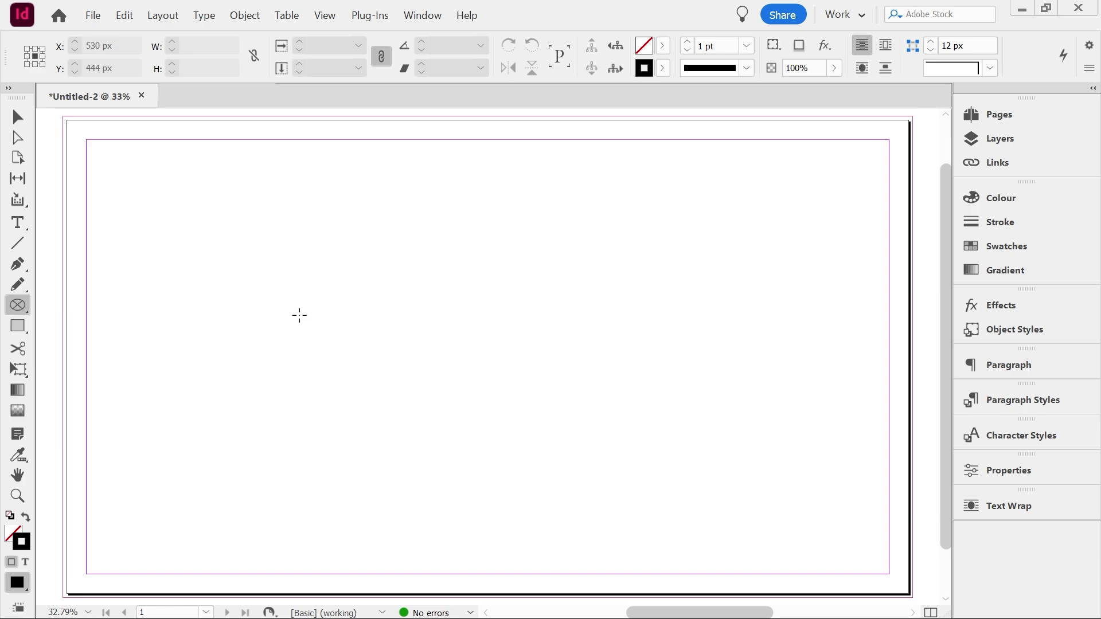
drag(211, 273, 830, 520)
key(Up)
key(Up)
key(Right)
key(Right)
key(Right)
key(Right)
key(Right)
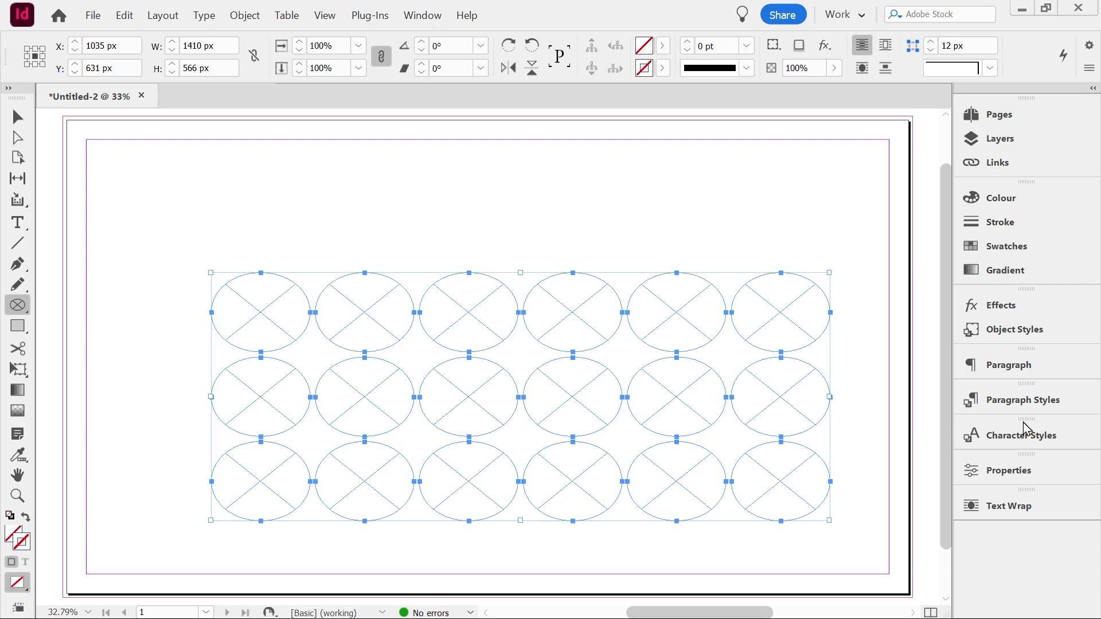
Apply the Total Mint object style to all 18 ellipses
click(1014, 333)
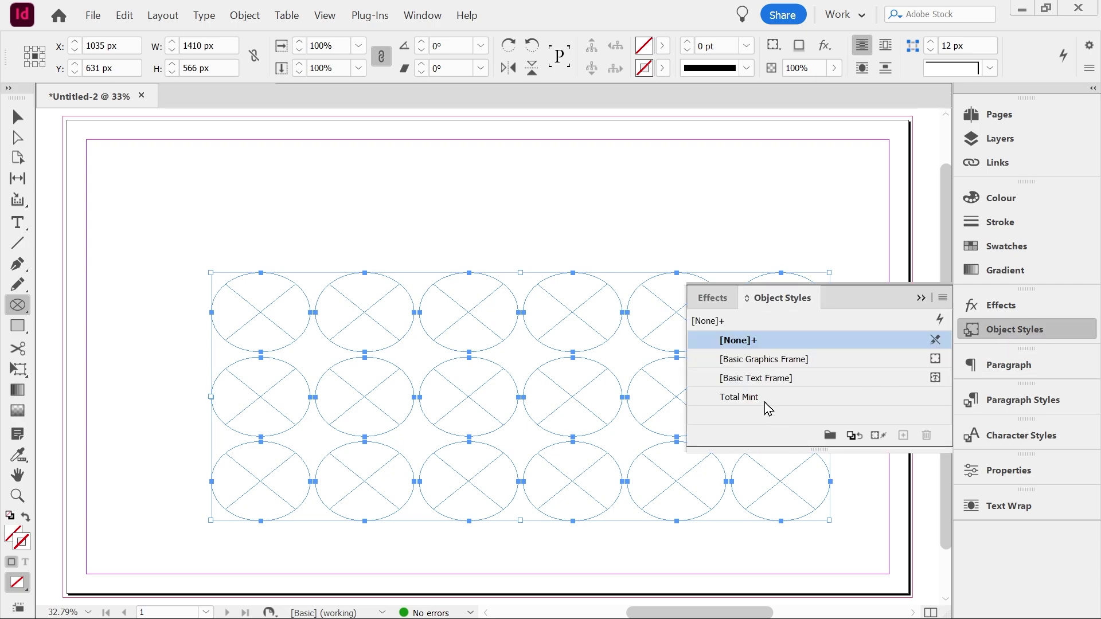
click(767, 404)
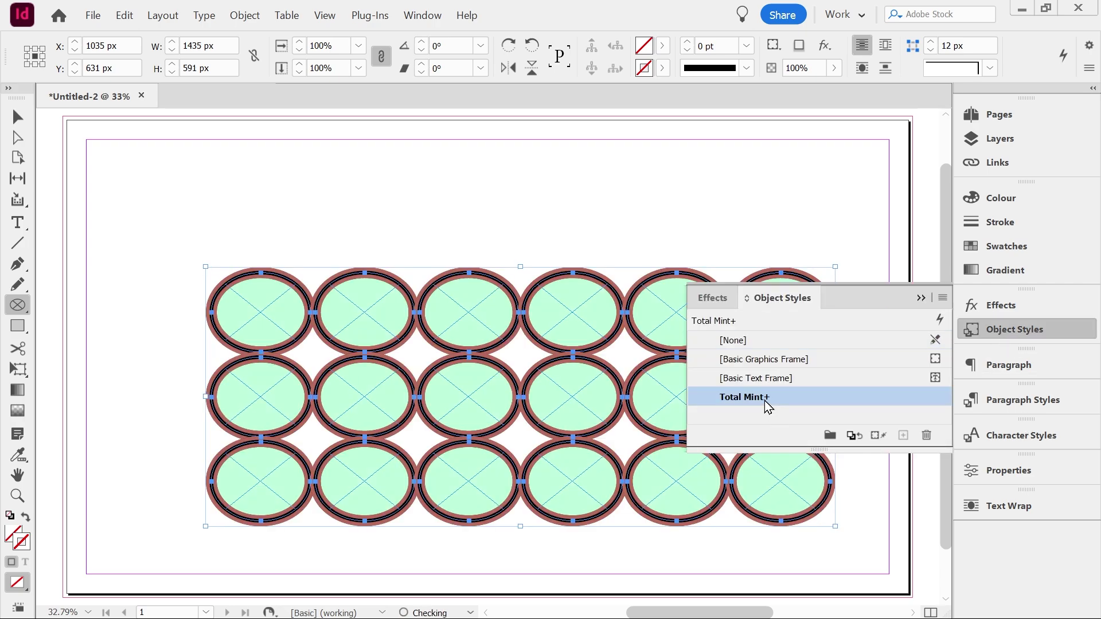
click(920, 297)
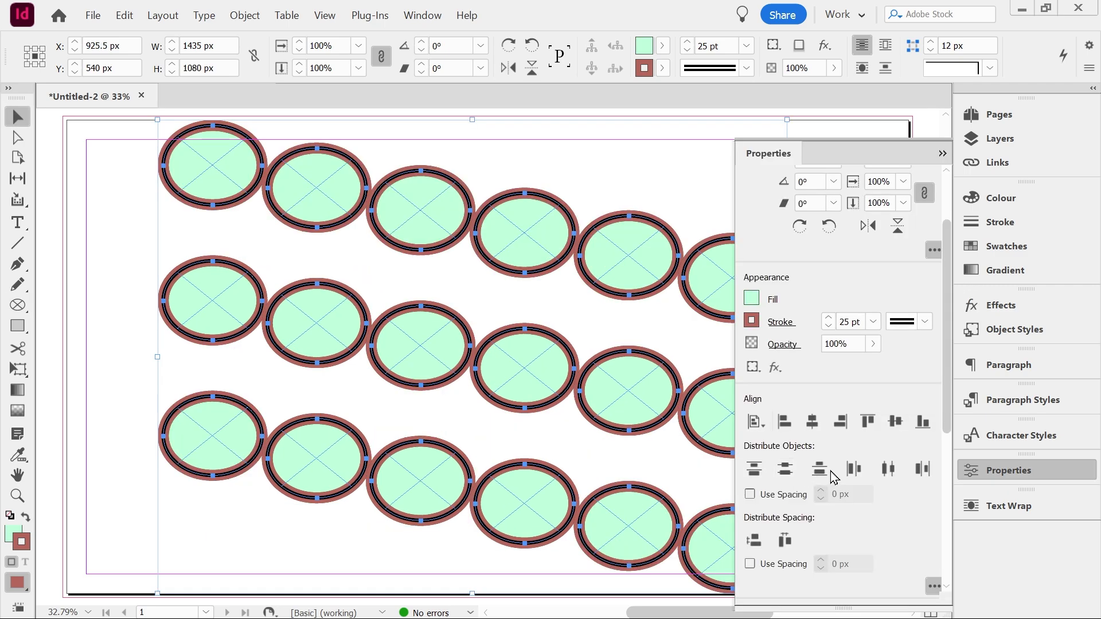
Try distributing the ellipses by horizontal centres and bottom edges, then undo
click(889, 469)
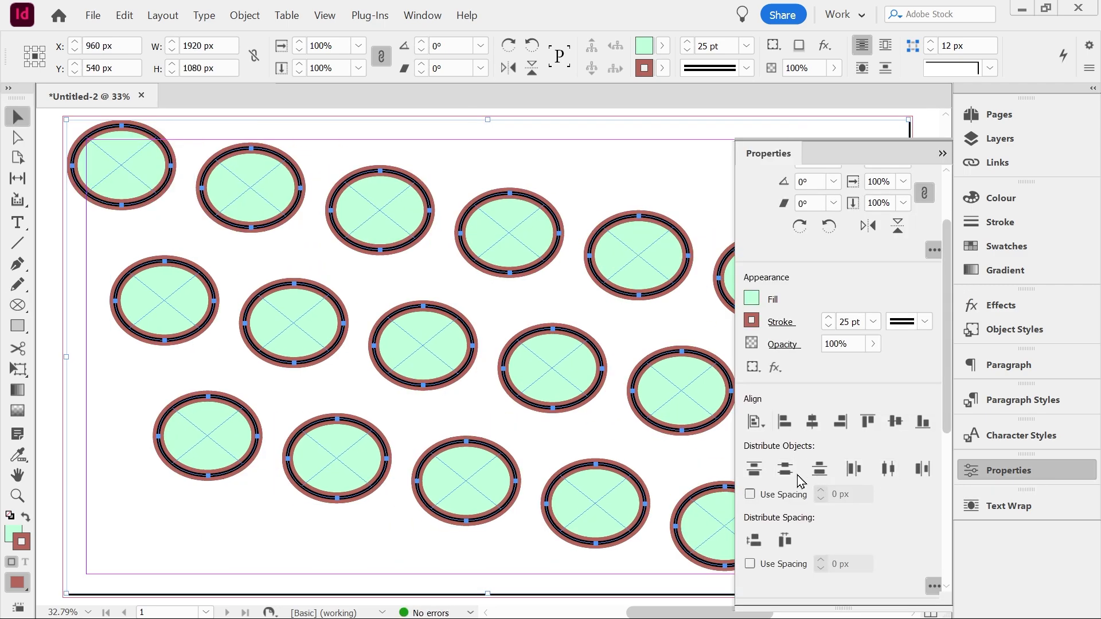
click(824, 472)
key(ctrl+z)
key(ctrl+z)
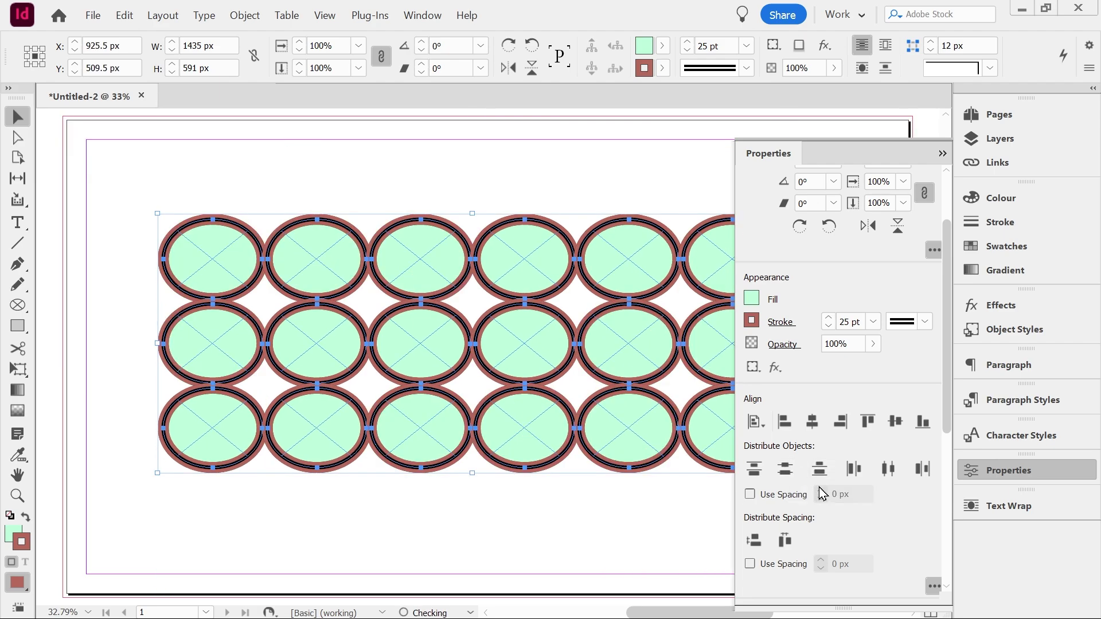
drag(946, 432, 951, 491)
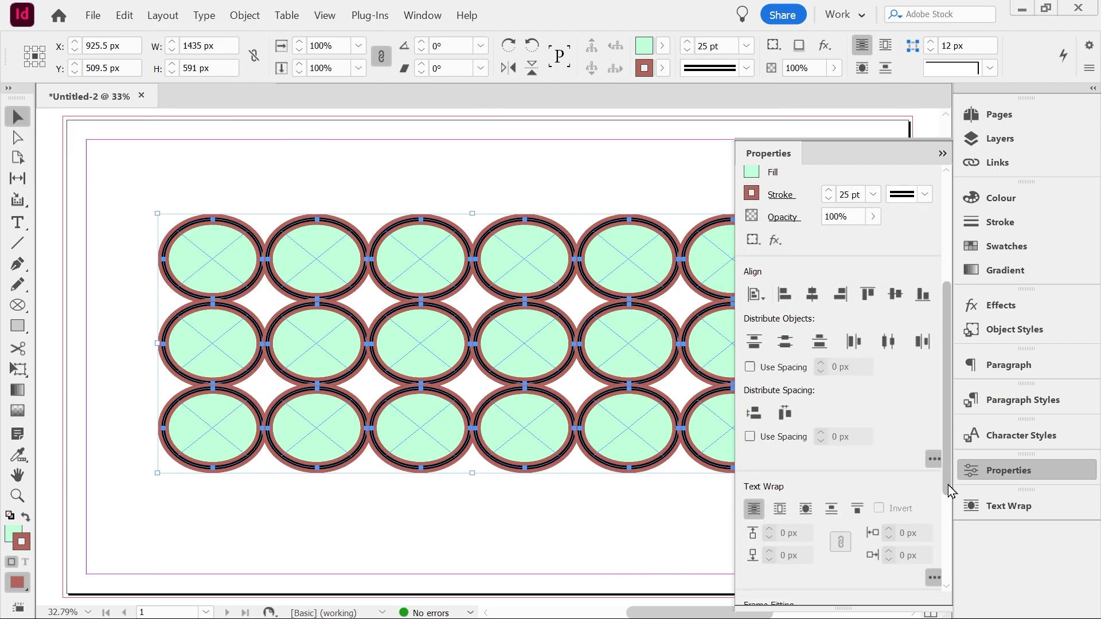
Distribute horizontal and vertical space, then shrink the staggered ellipses into the bottom-right corner
click(785, 413)
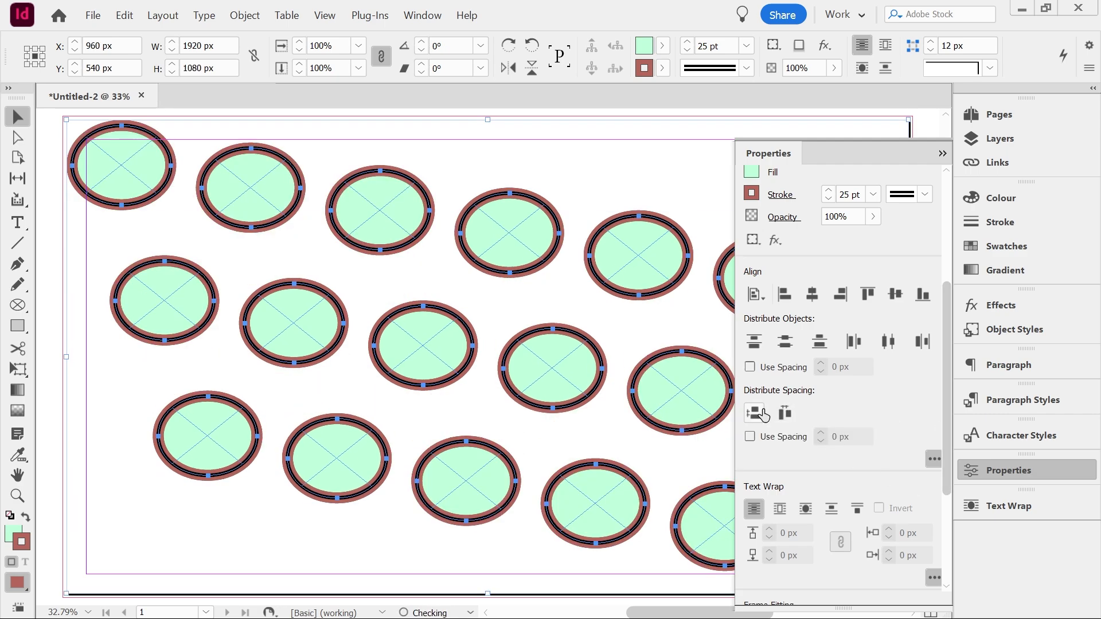
click(753, 413)
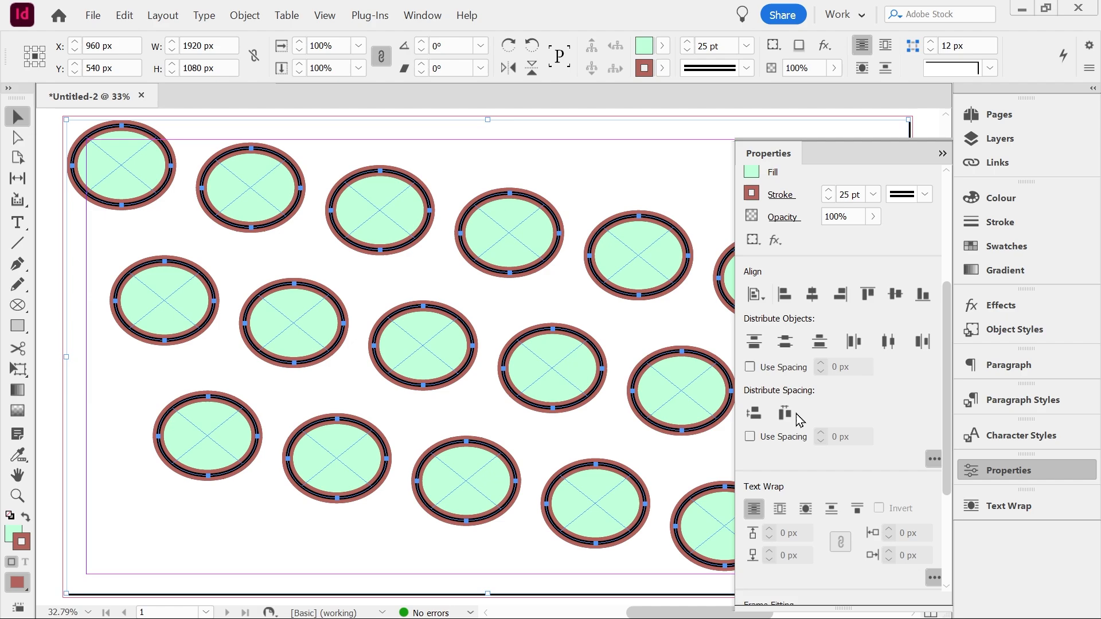
key(ctrl+z)
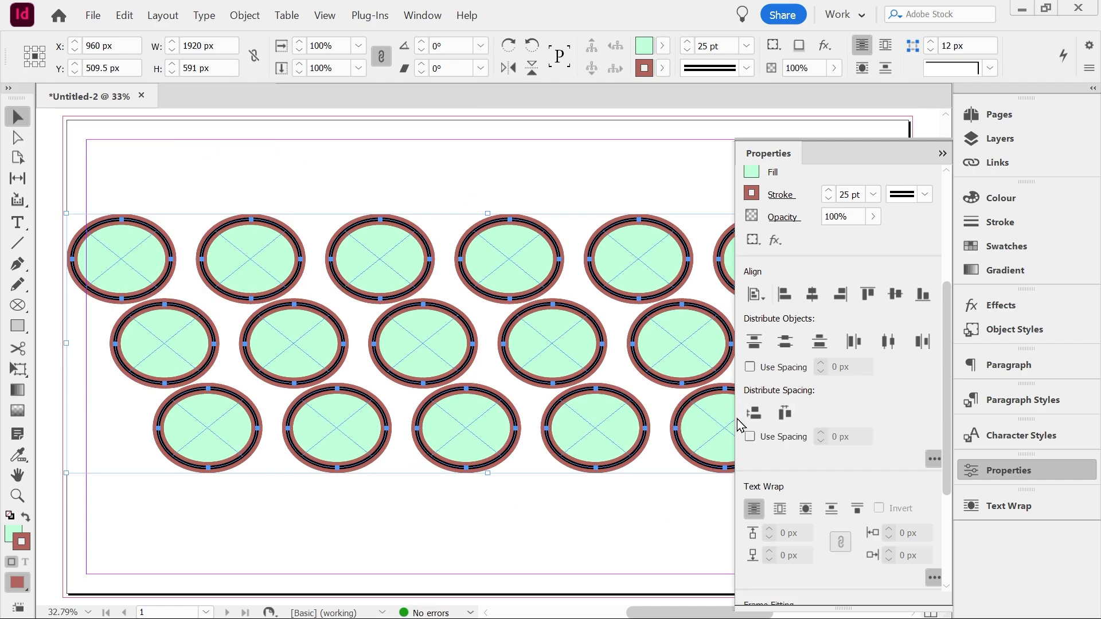
click(753, 413)
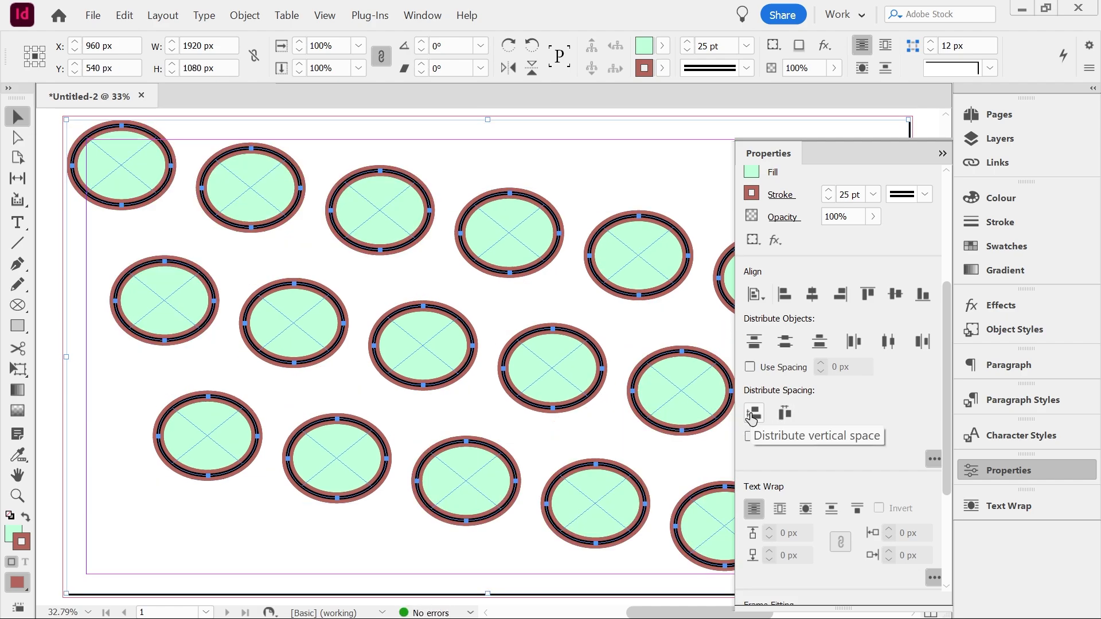
click(942, 153)
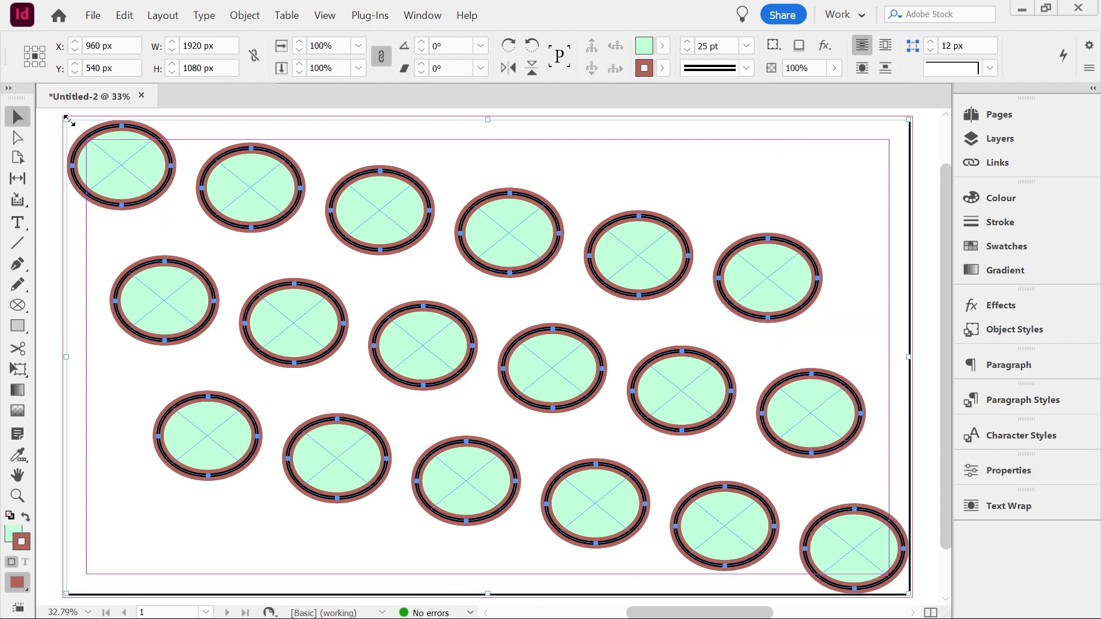
drag(64, 119, 674, 446)
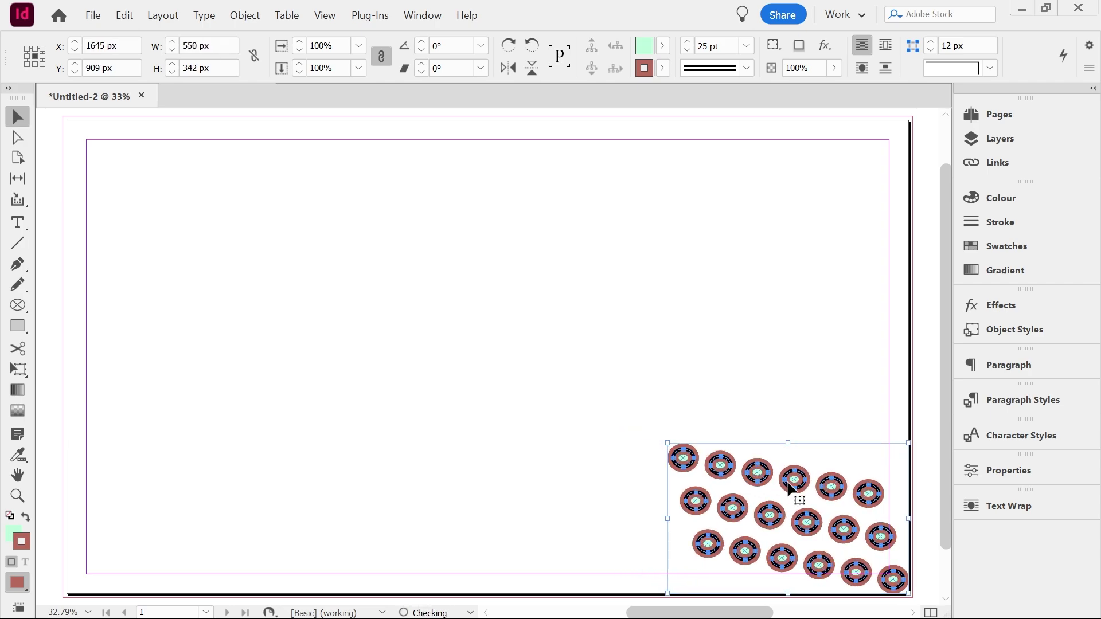
Drag the 18-ellipse Total Mint cluster into the page's top-right corner, then deselect it
drag(765, 462, 772, 182)
click(664, 384)
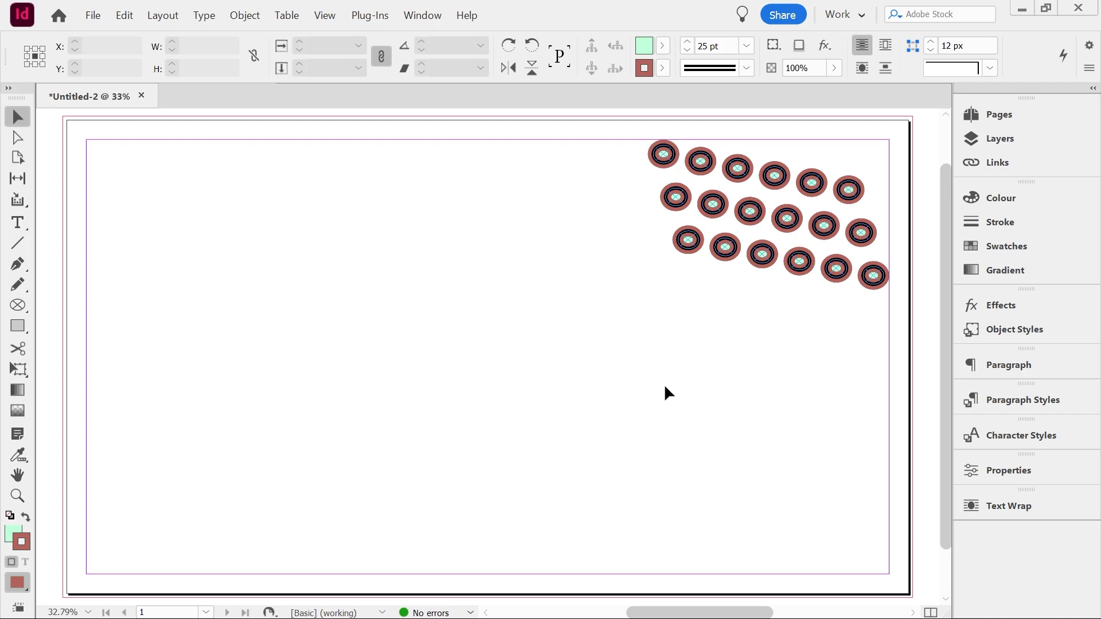